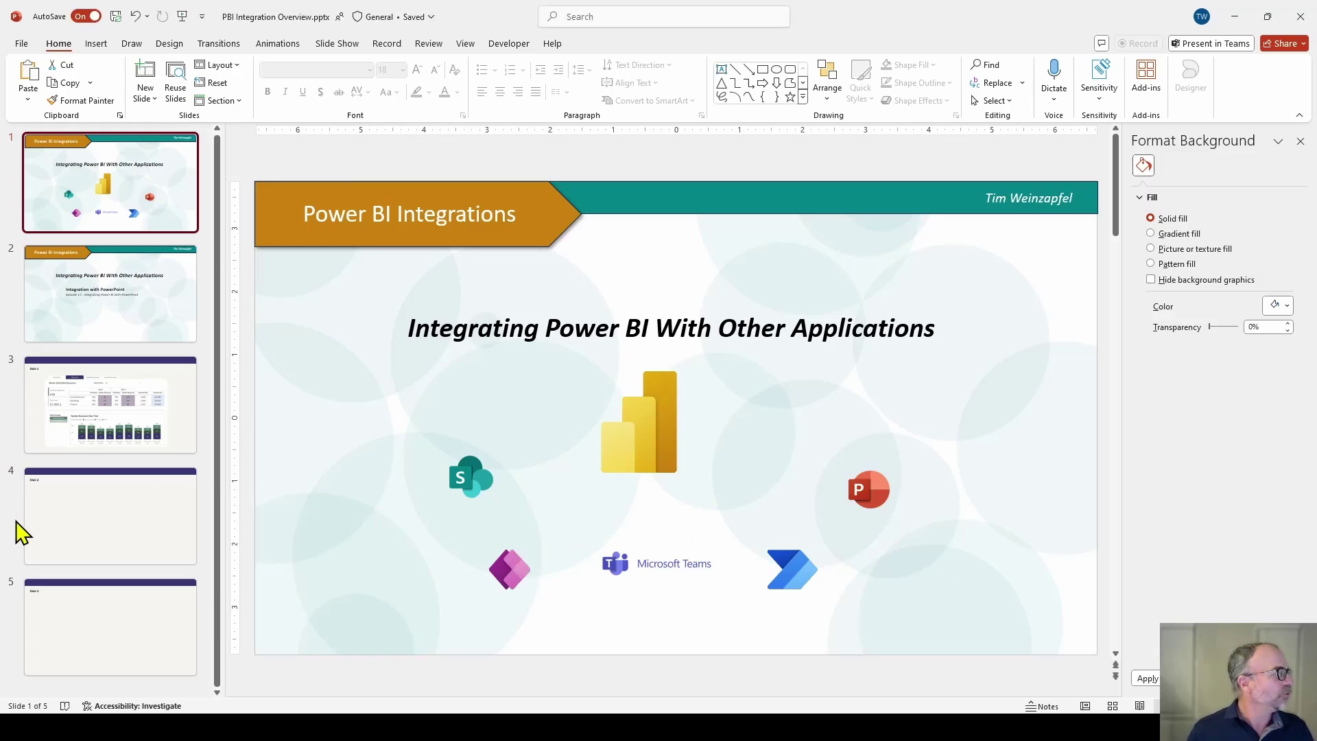
Insert an empty Power BI add-in placeholder on slide 4.
click(93, 539)
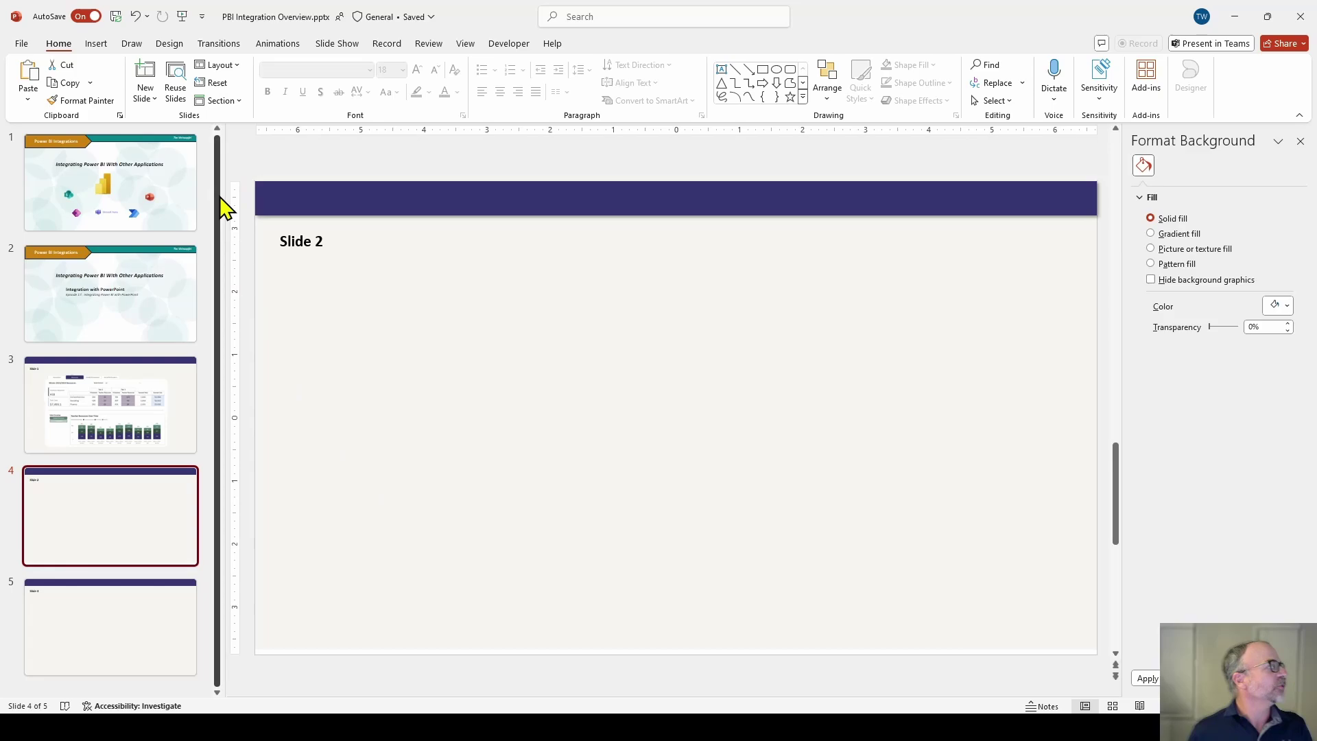
click(99, 44)
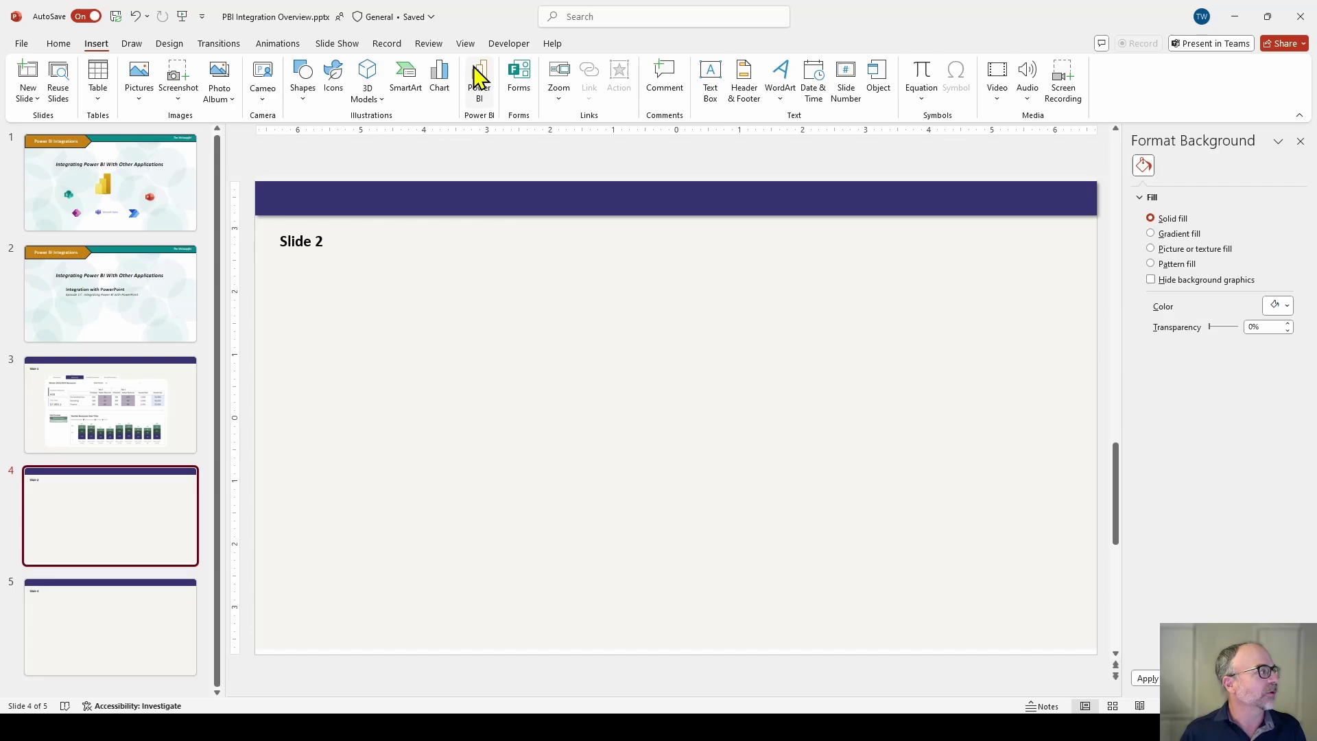
click(480, 82)
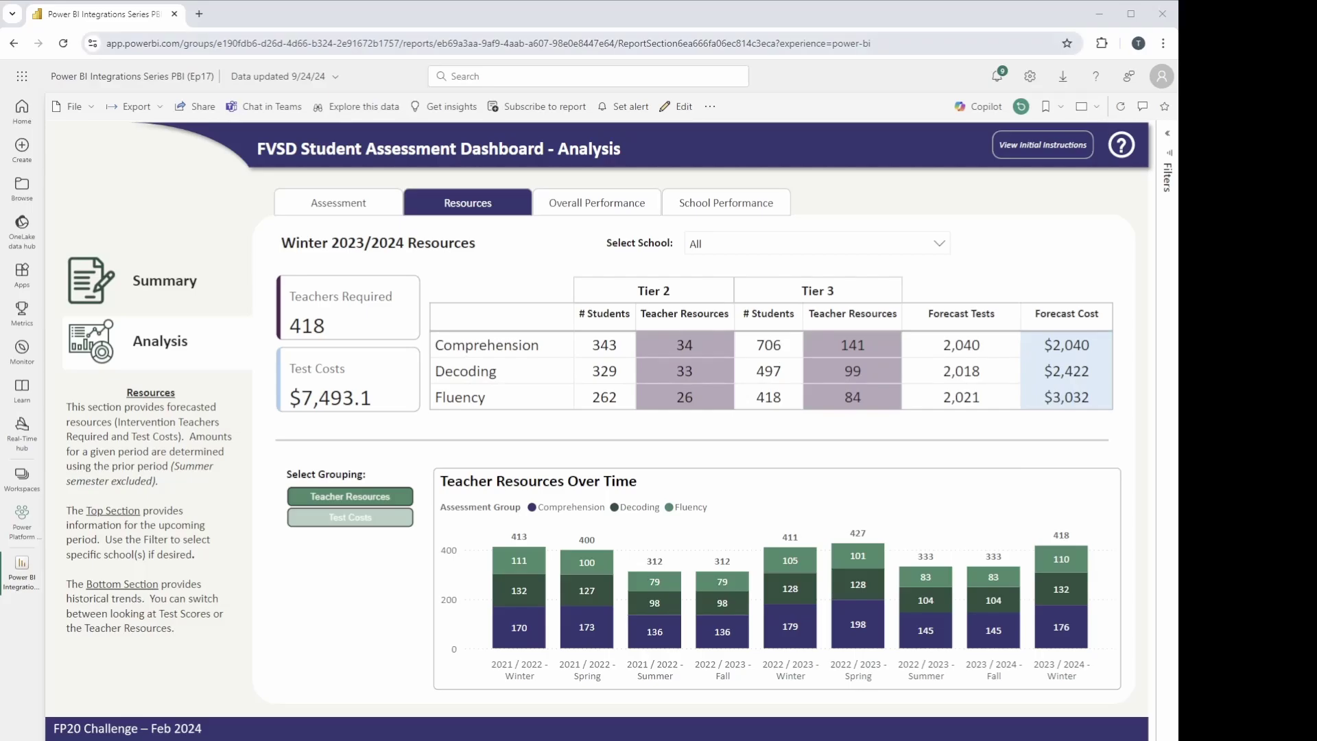
Copy a share link to the FVSD Student Assessment Dashboard report from Power BI Service.
click(338, 43)
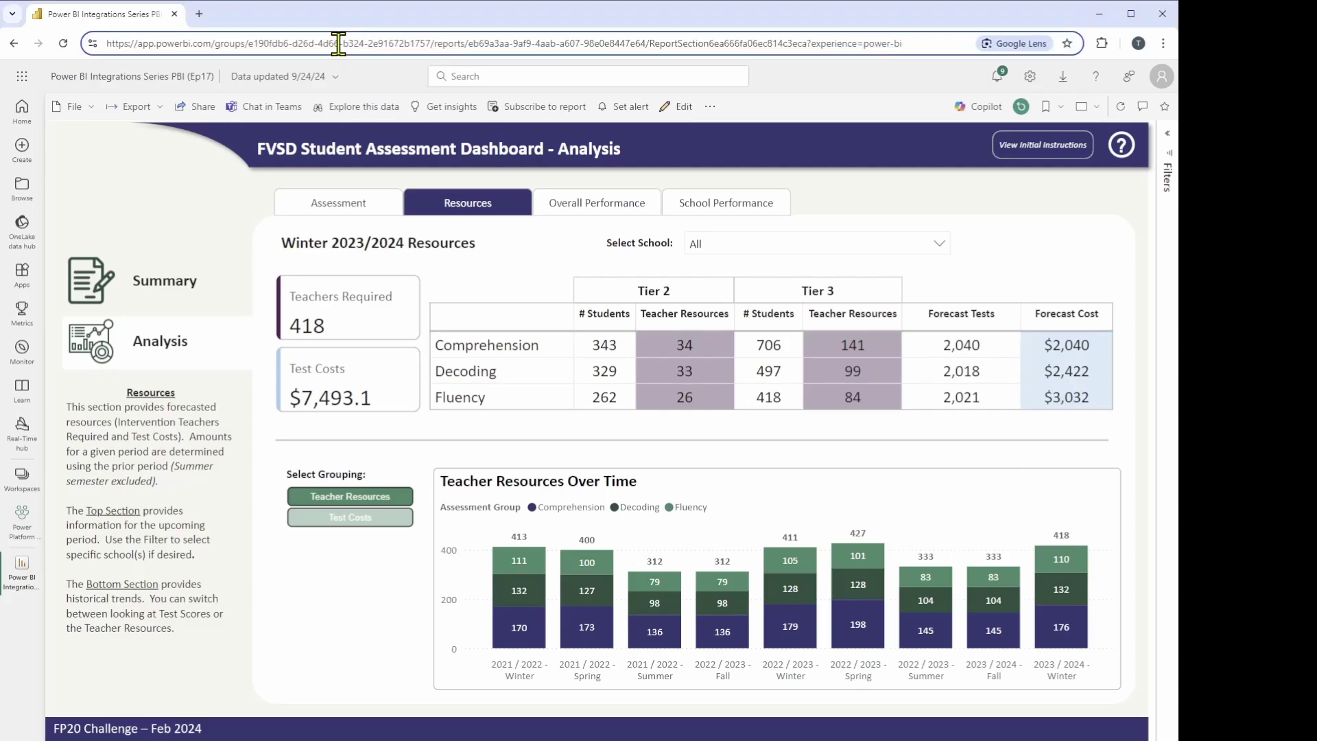
drag(338, 43, 342, 49)
key(ctrl+a)
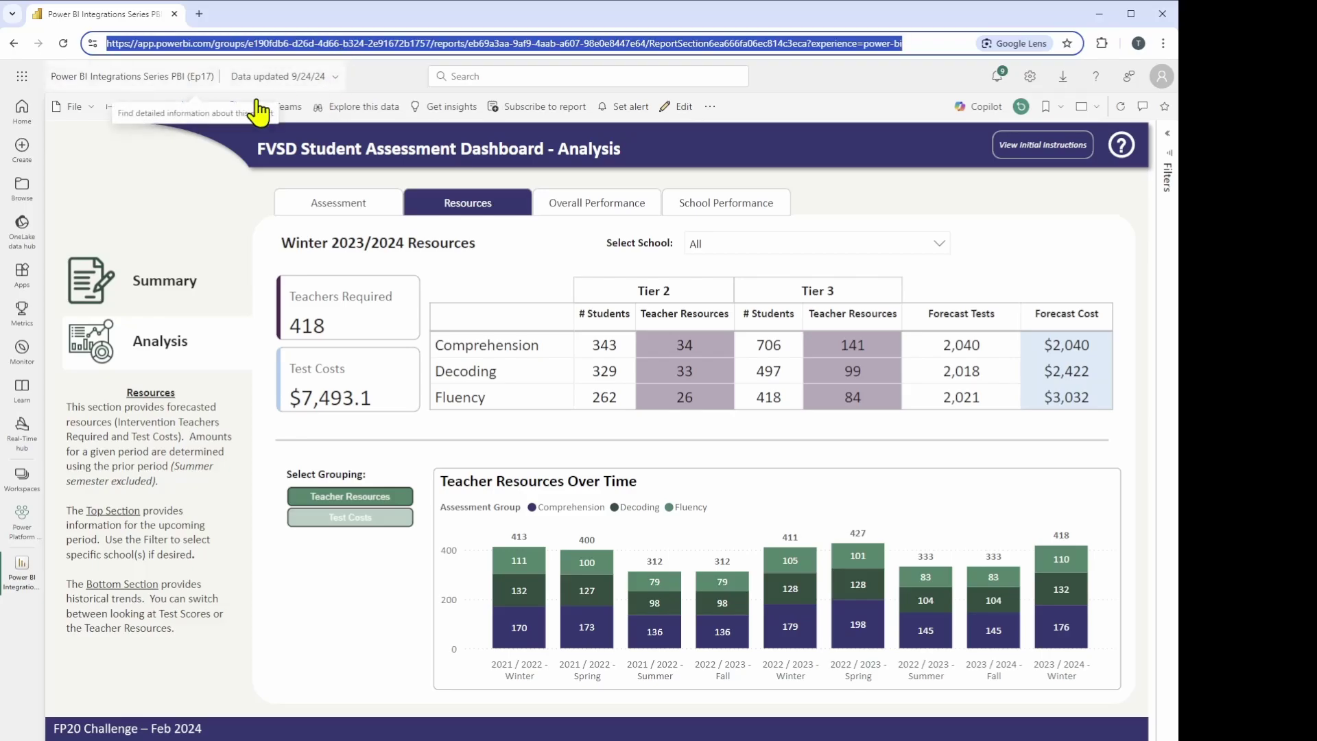
click(203, 116)
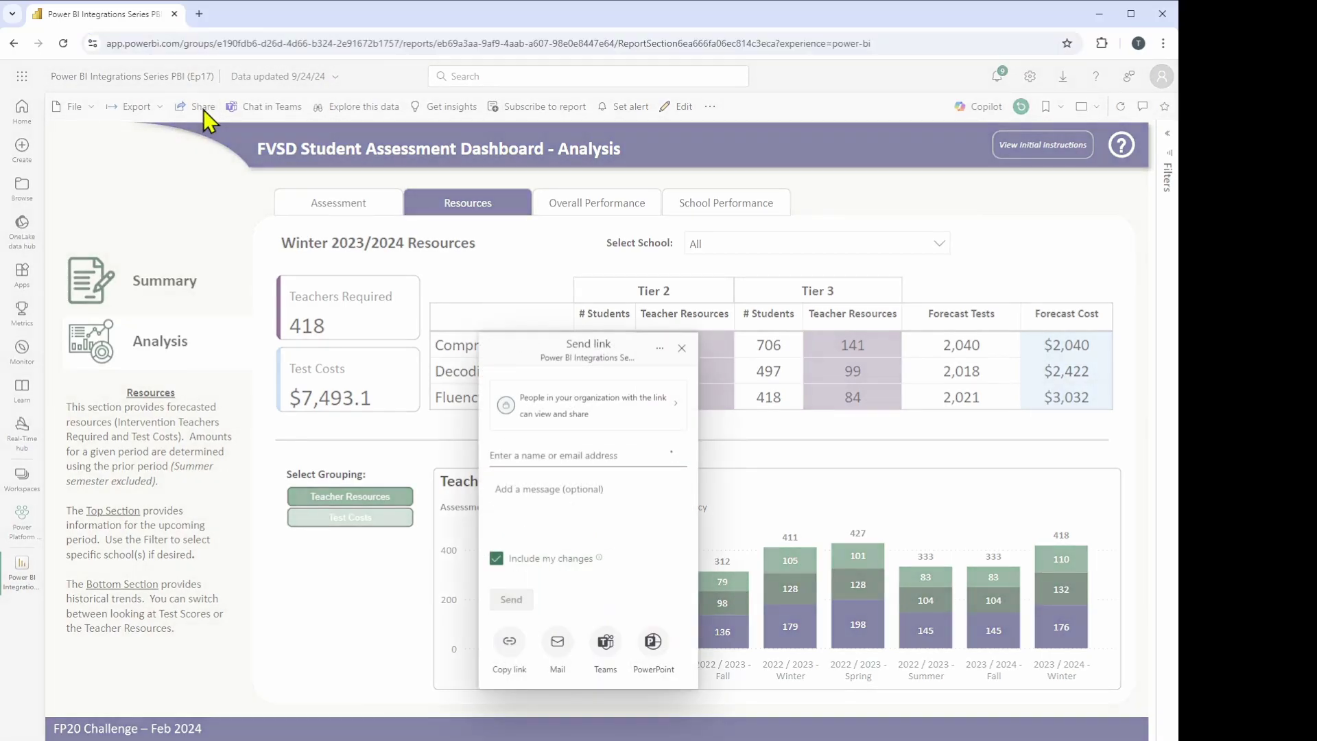
click(512, 645)
click(654, 523)
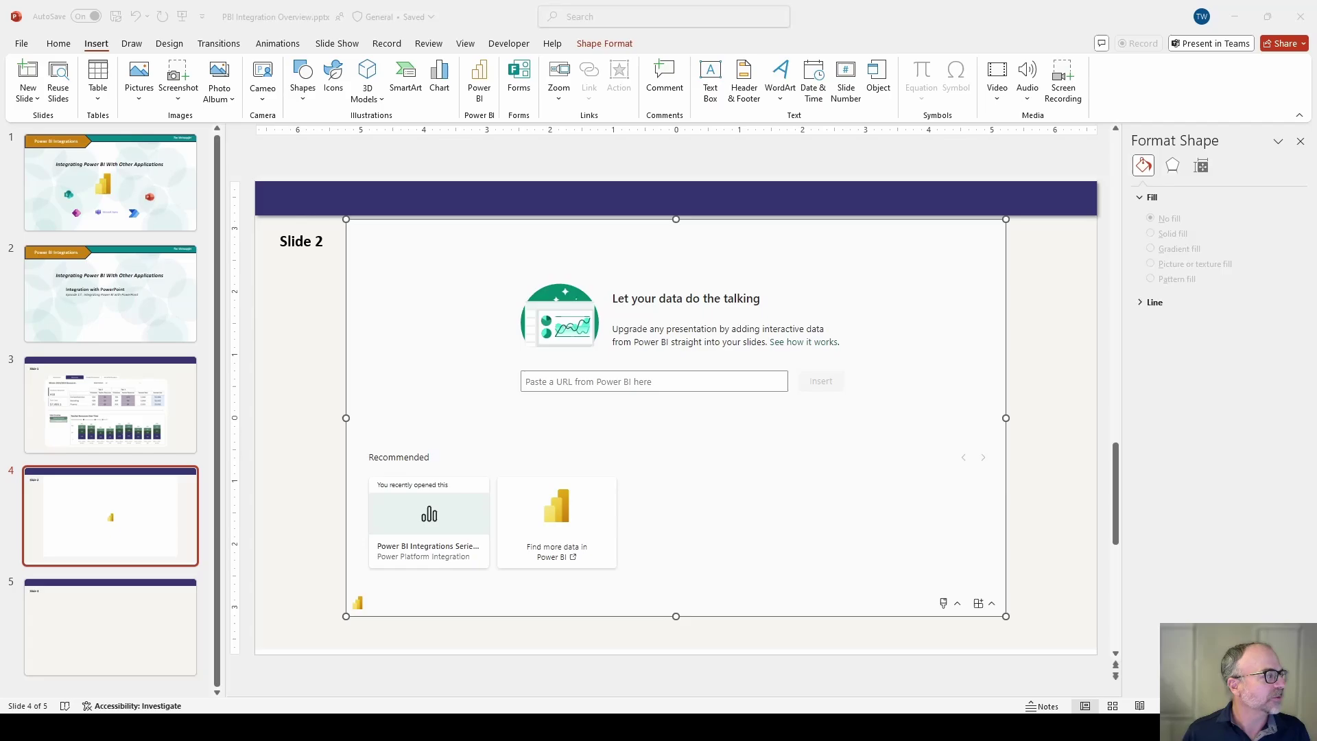
Paste the FVSD report link into slide 4's Power BI add-in and load the report.
click(561, 383)
key(ctrl+v)
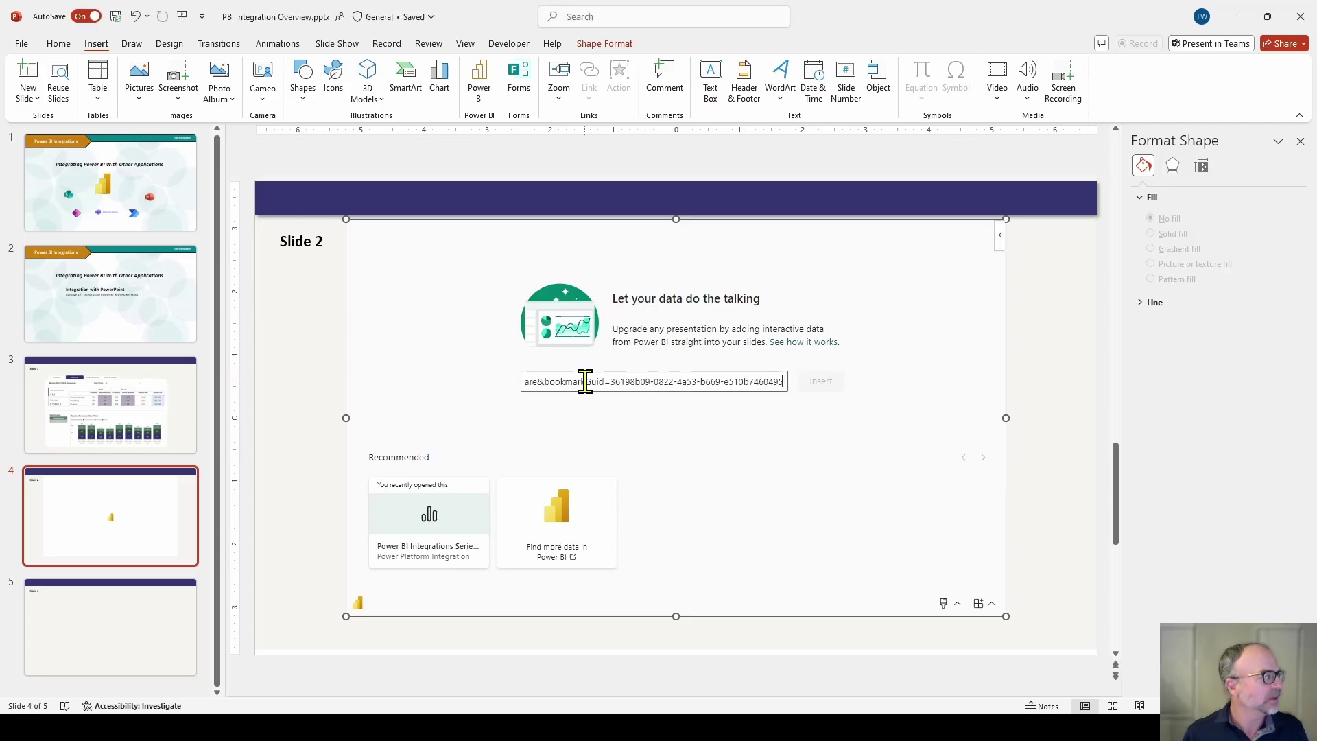
click(843, 383)
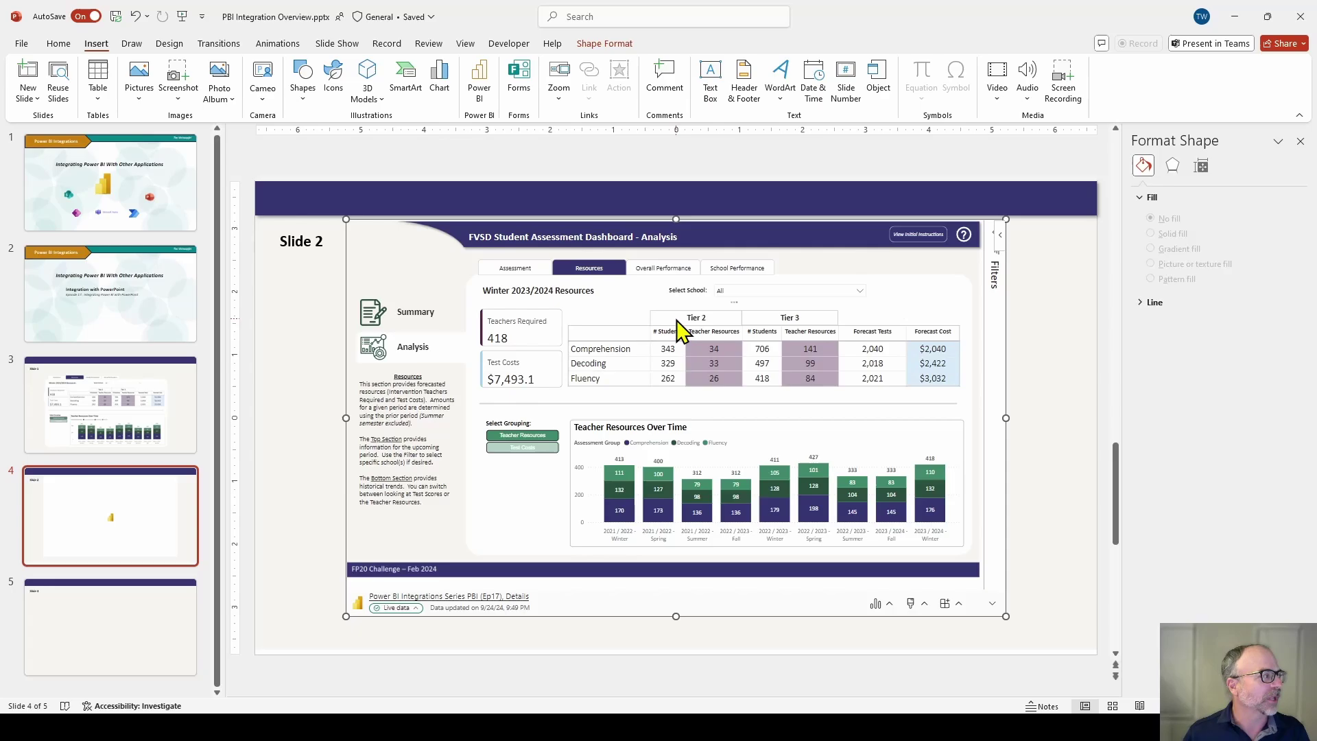
Browse the Overall Performance and School Performance pages, ending back on Resources.
click(663, 269)
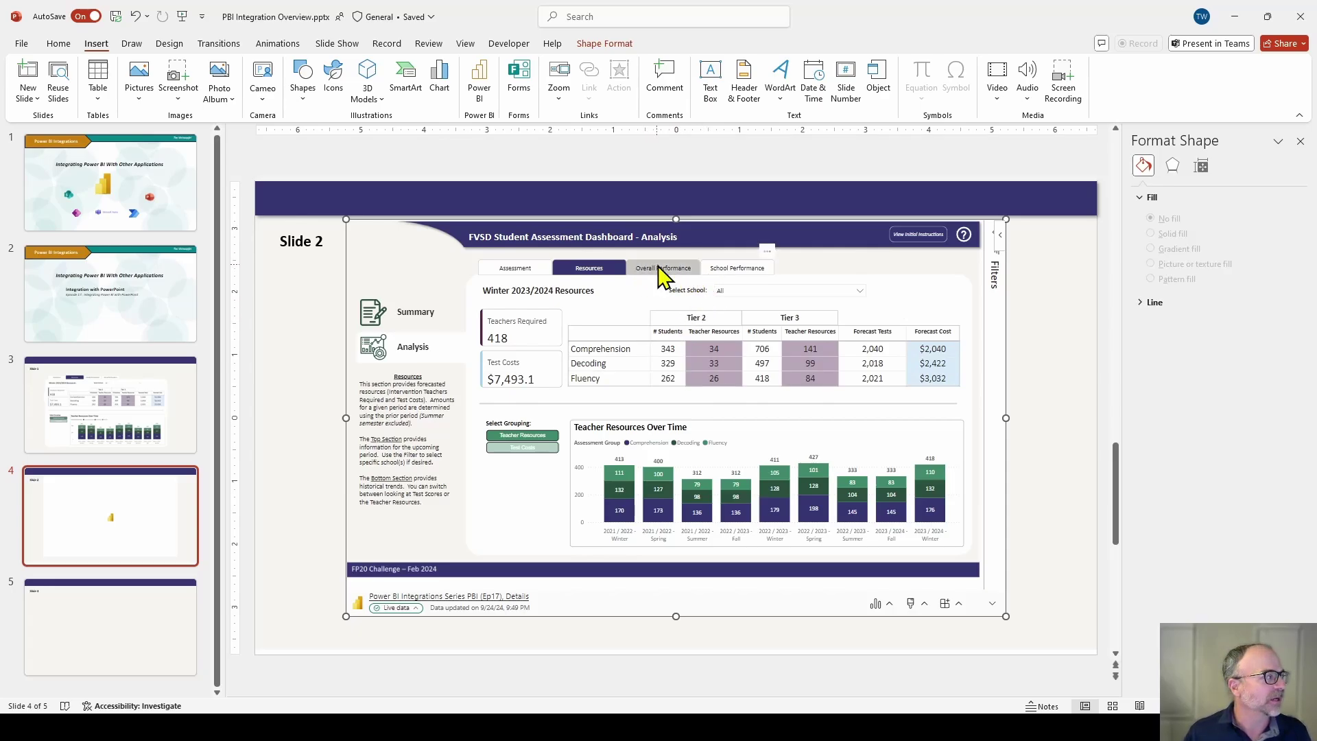
click(601, 272)
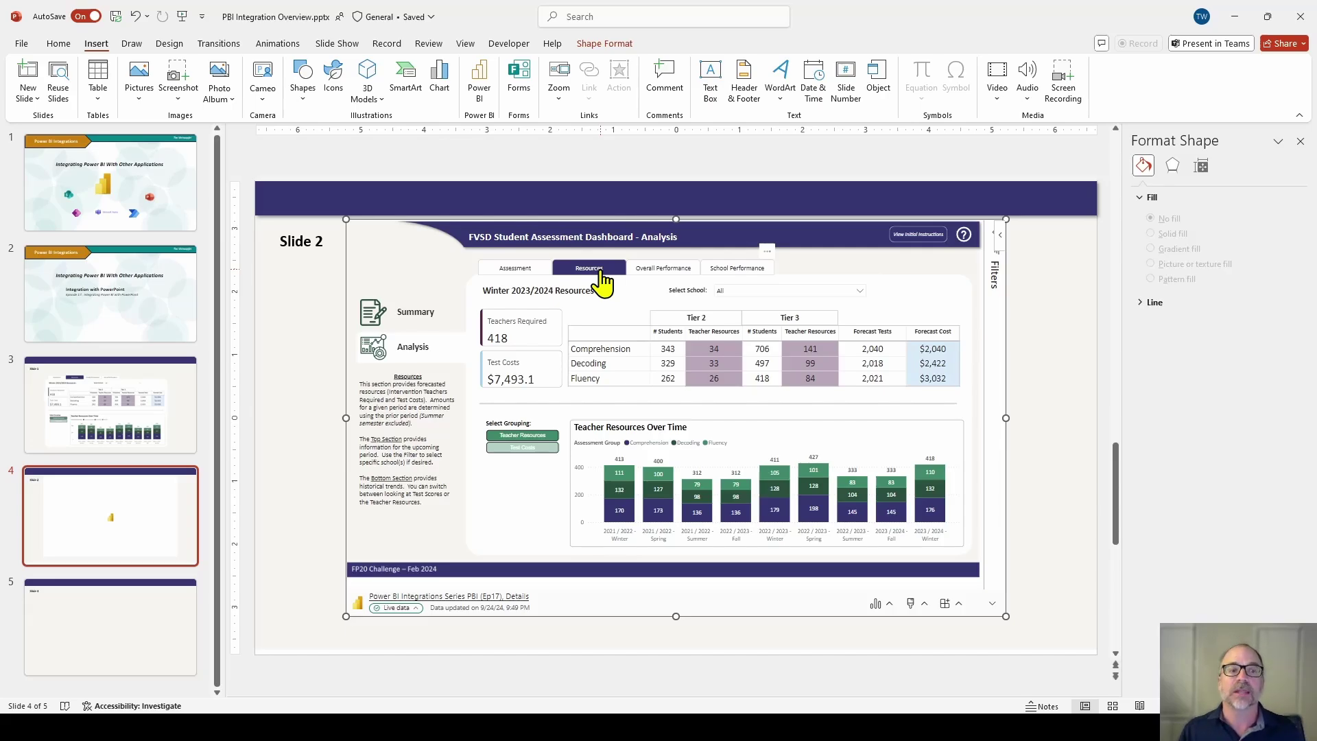
click(664, 269)
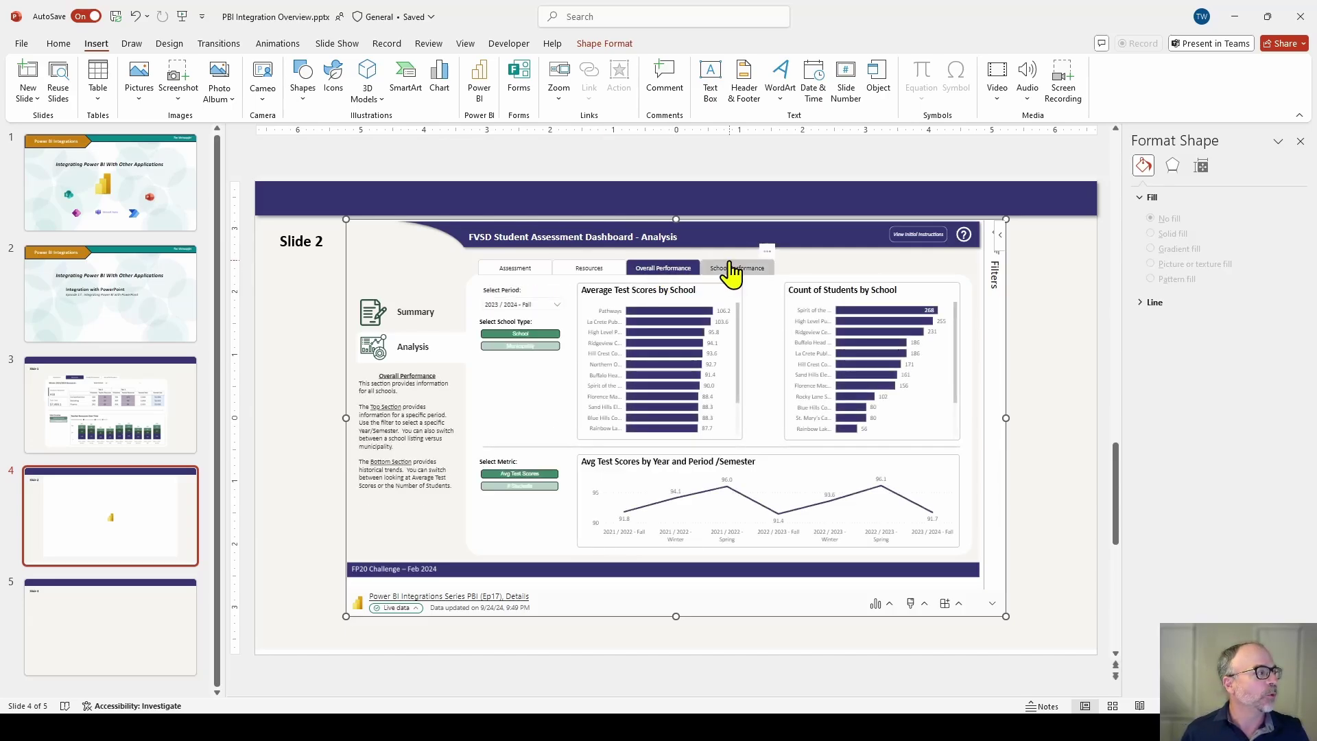
click(731, 269)
click(591, 271)
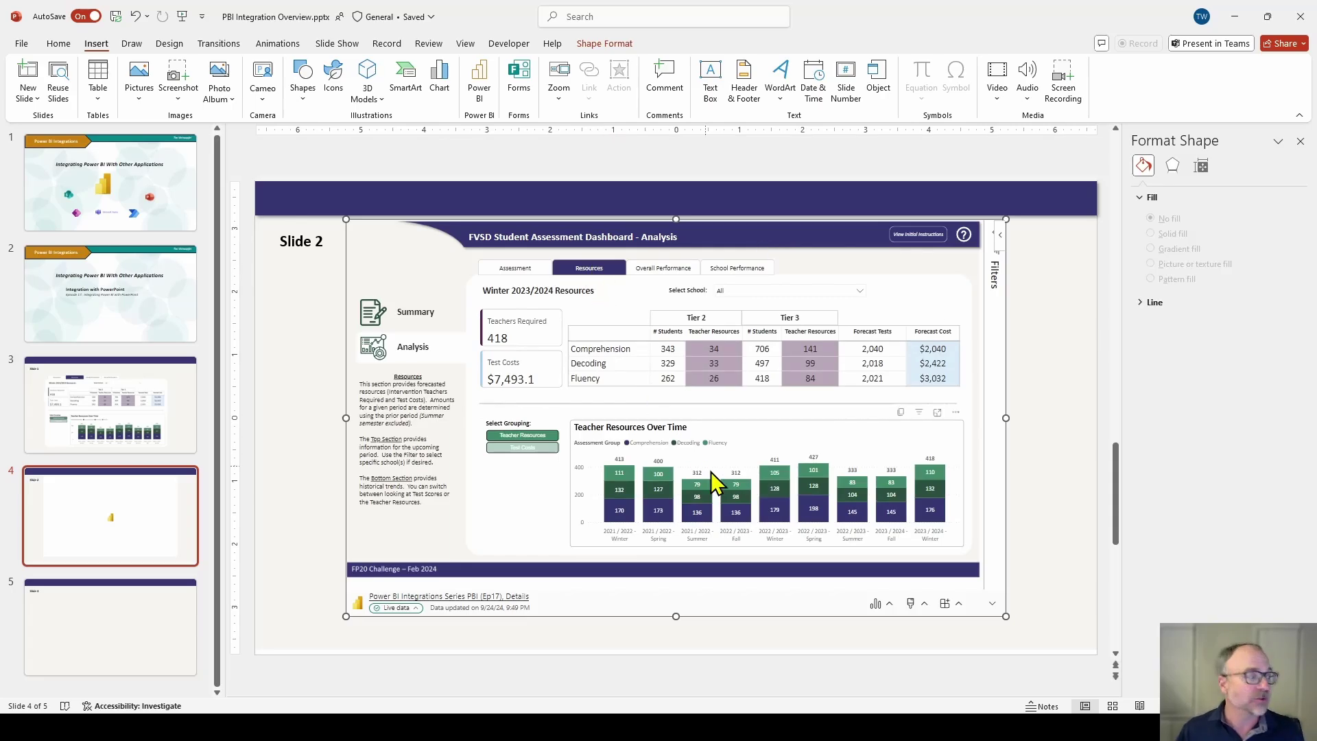
Stretch the embedded report's corners outward until it nearly fills slide 4.
drag(1009, 620, 1098, 651)
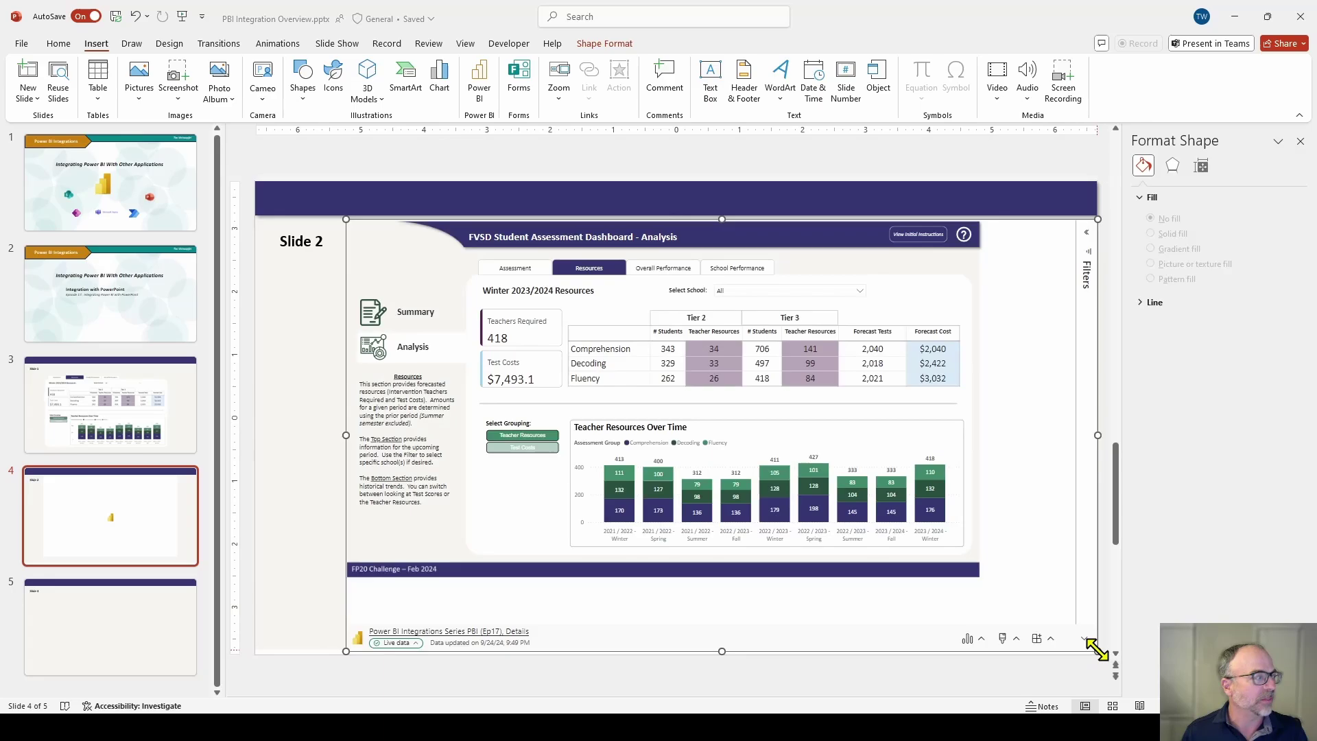
drag(348, 218, 254, 178)
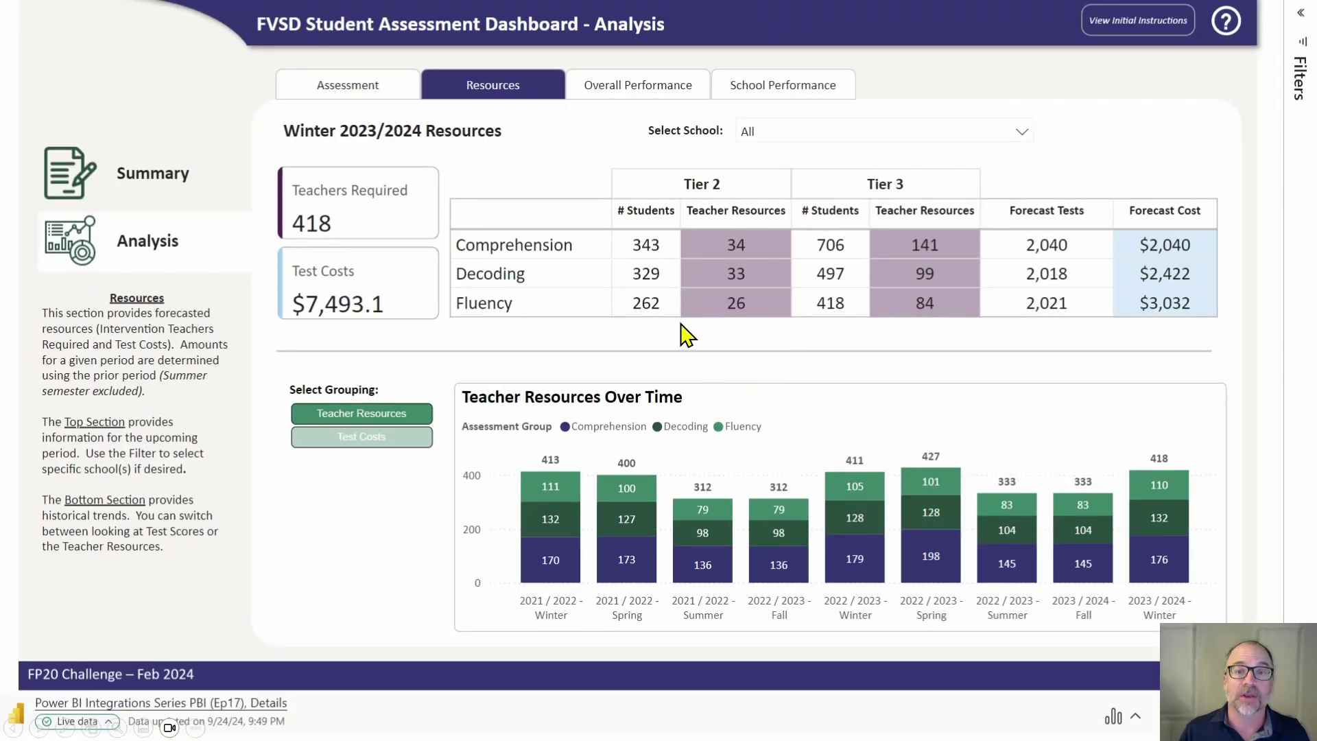
click(598, 88)
click(484, 85)
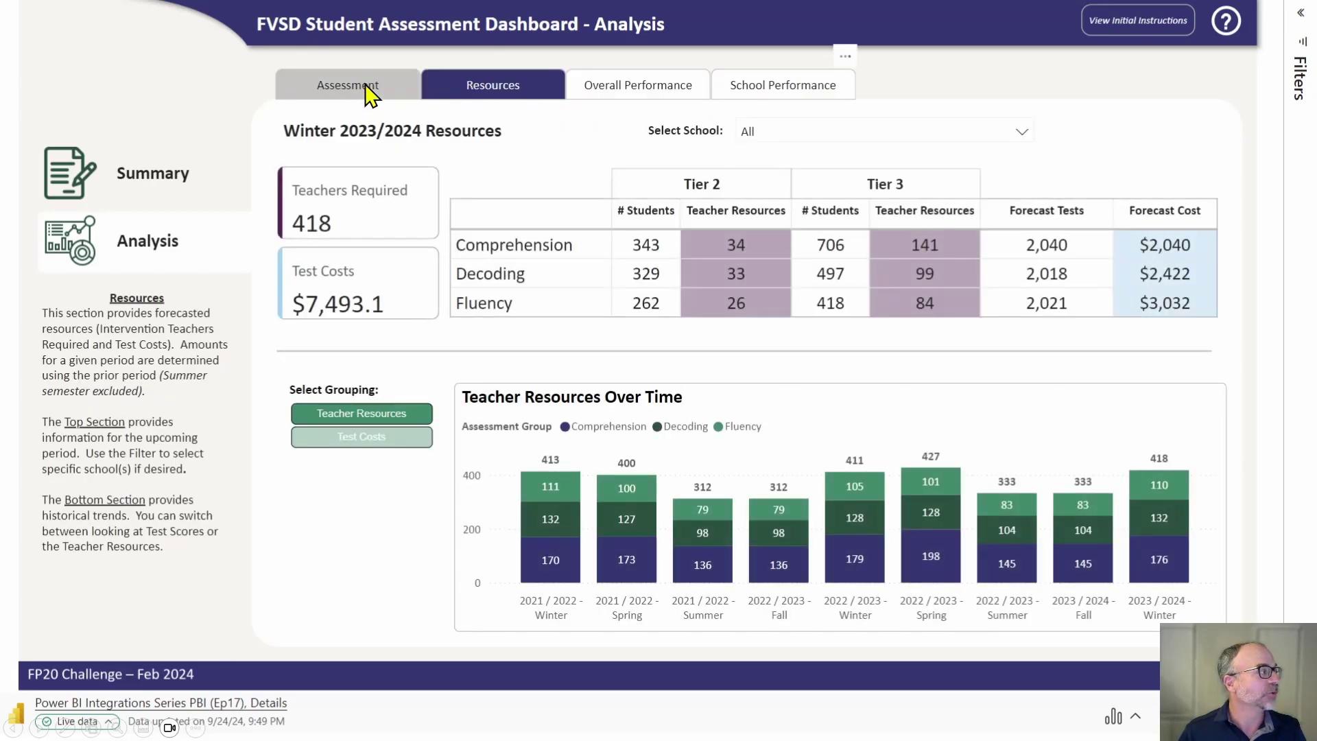
click(366, 91)
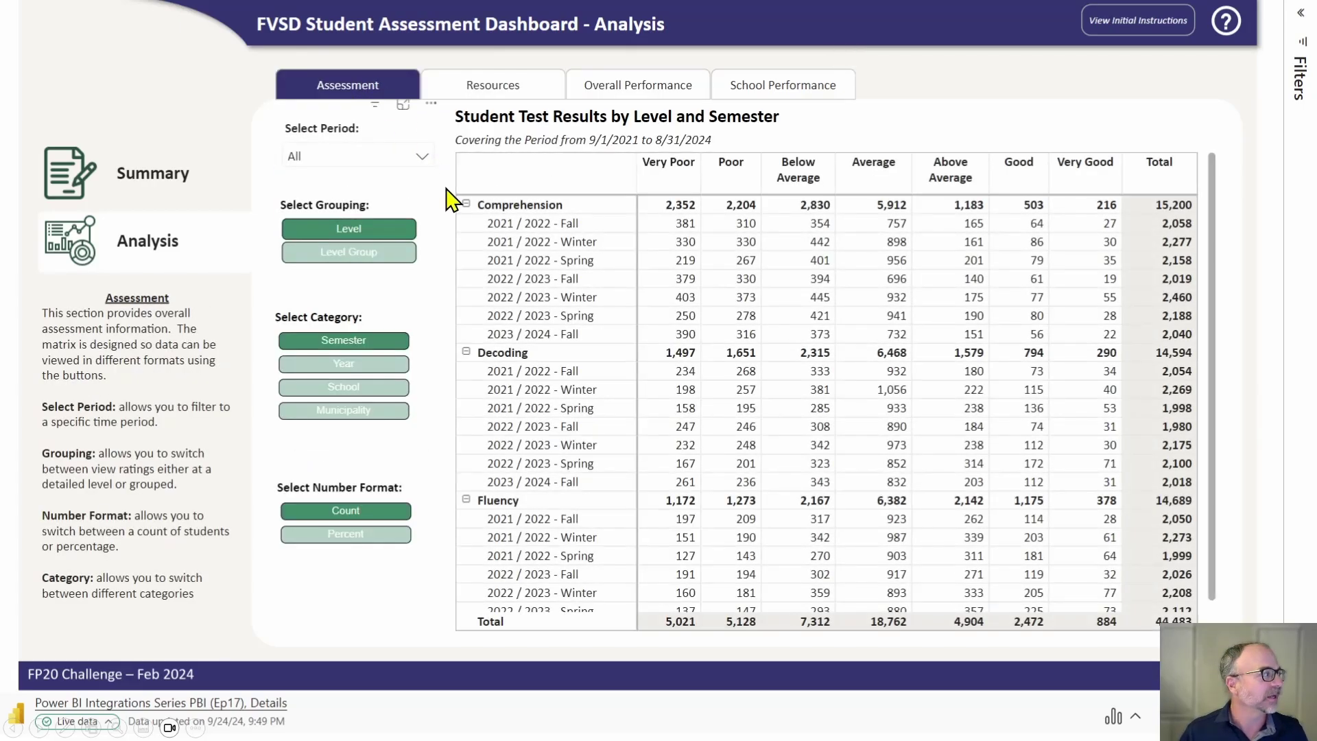
key(Page_Up)
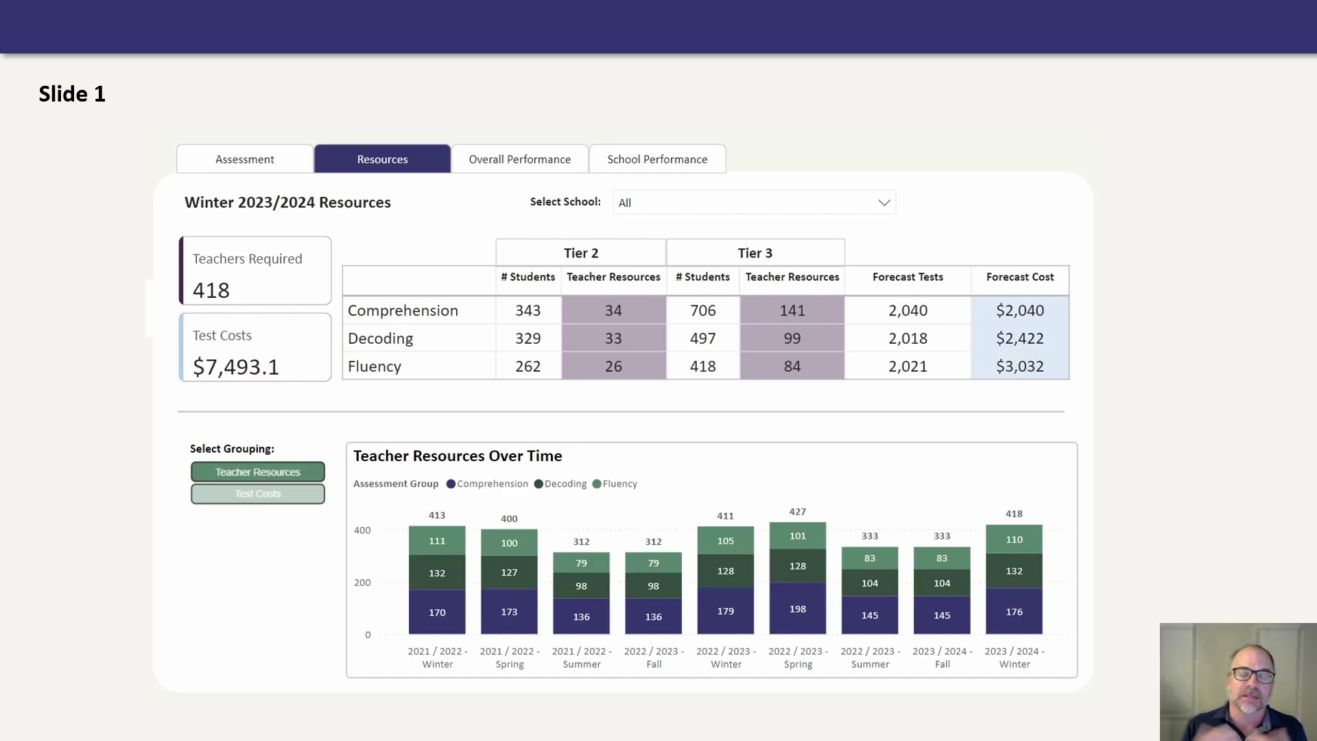
key(Right)
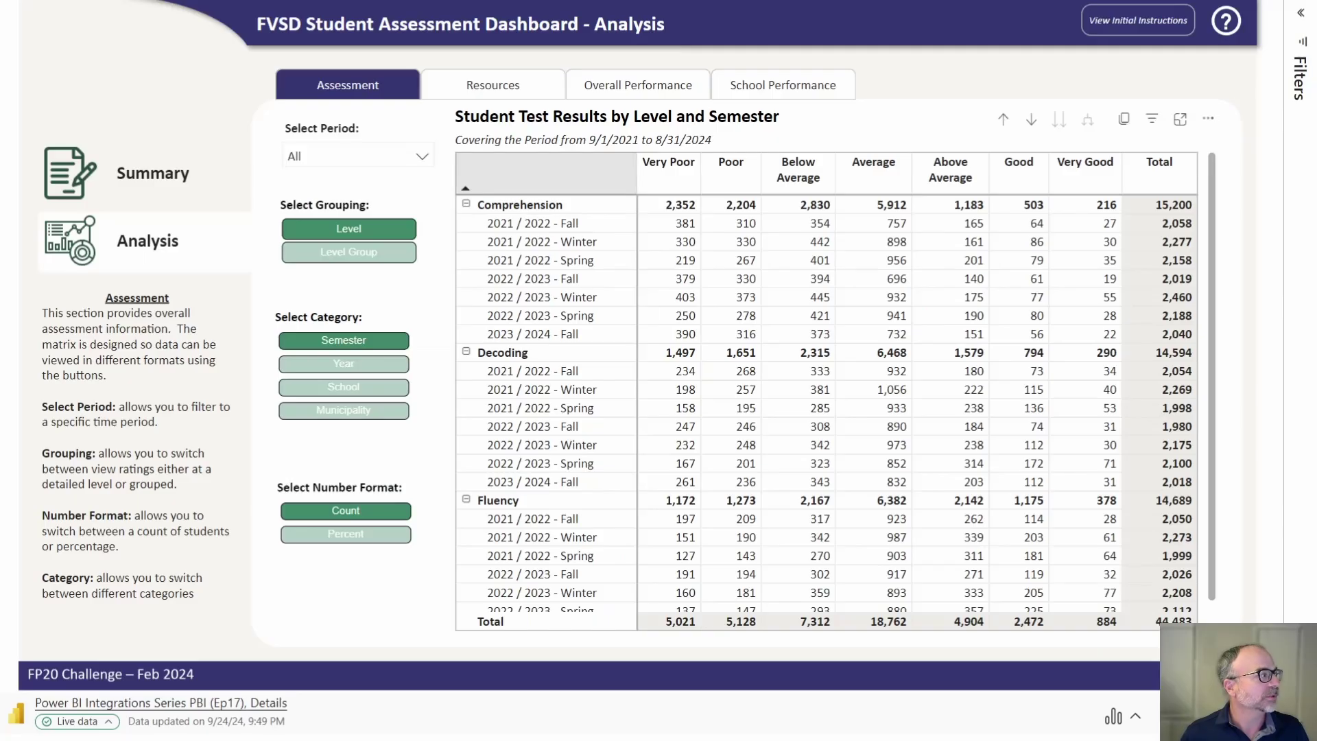
click(350, 362)
click(483, 89)
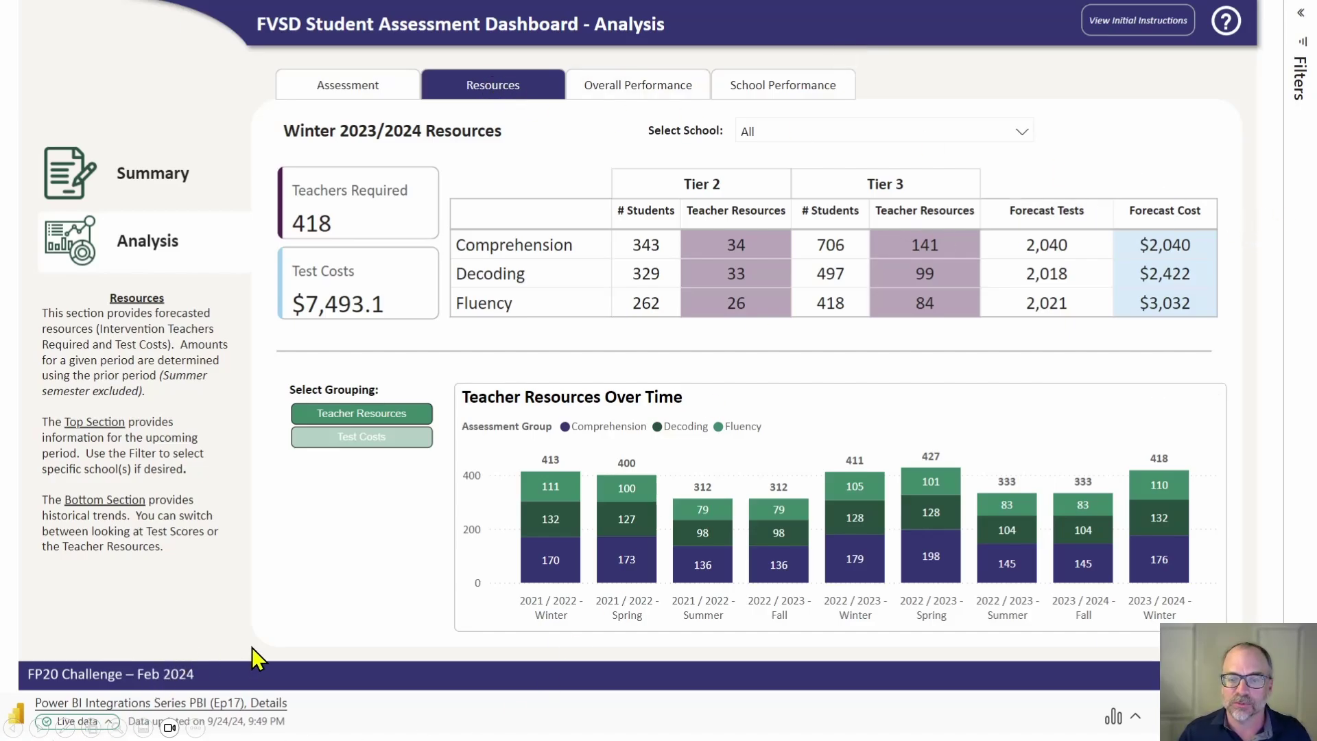
key(Escape)
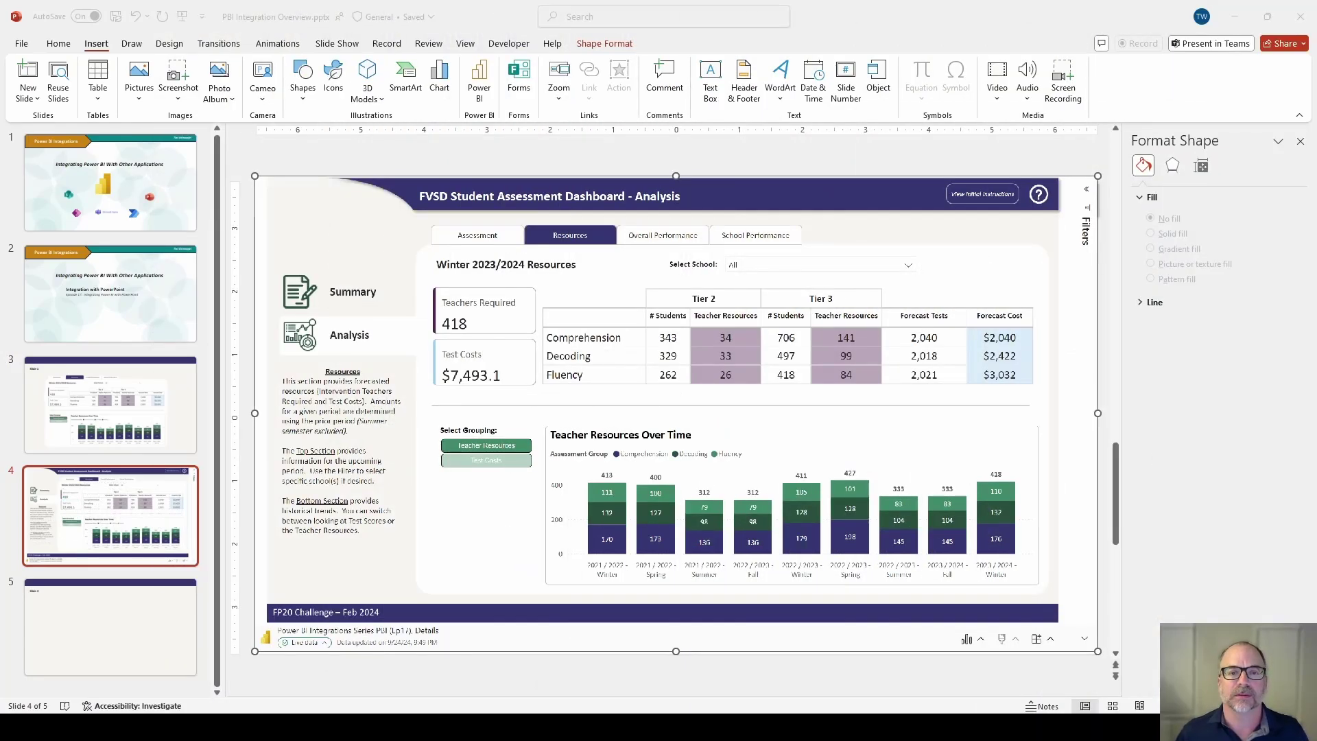
Insert an empty Power BI add-in placeholder on slide 5.
click(106, 633)
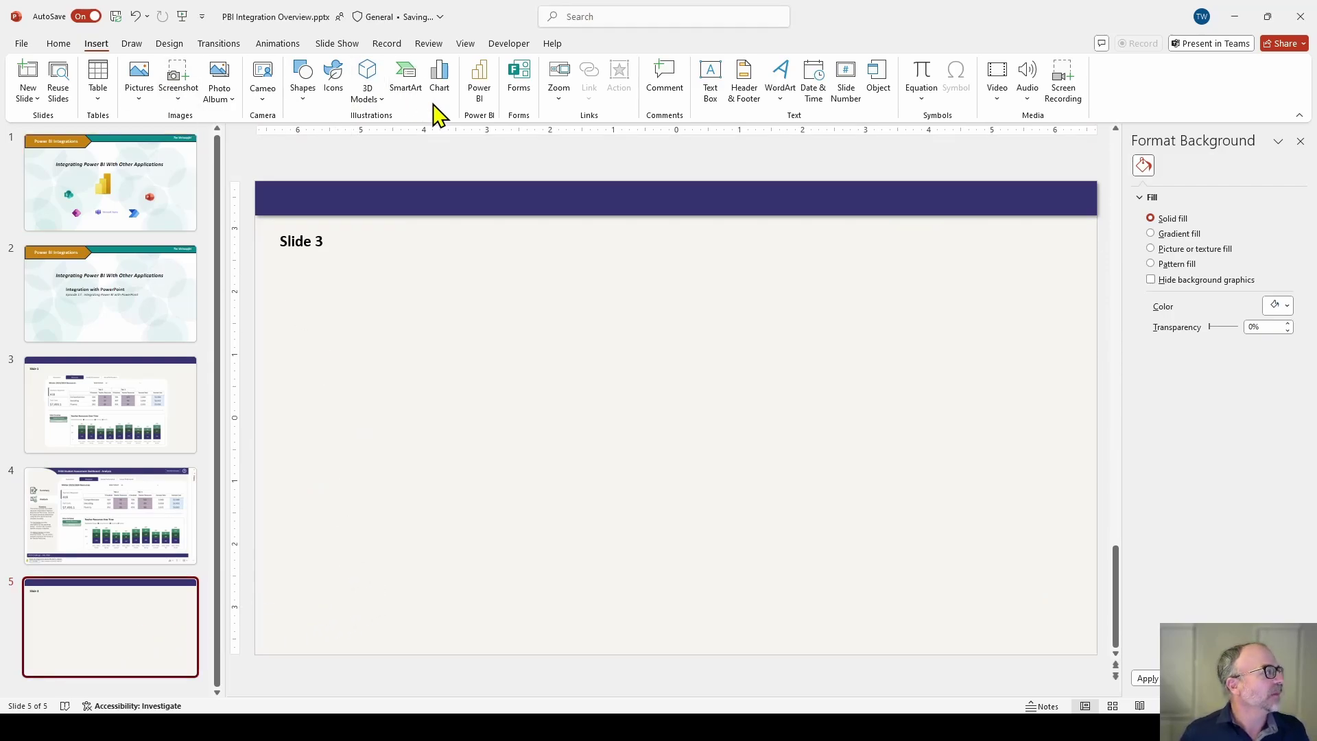
click(483, 81)
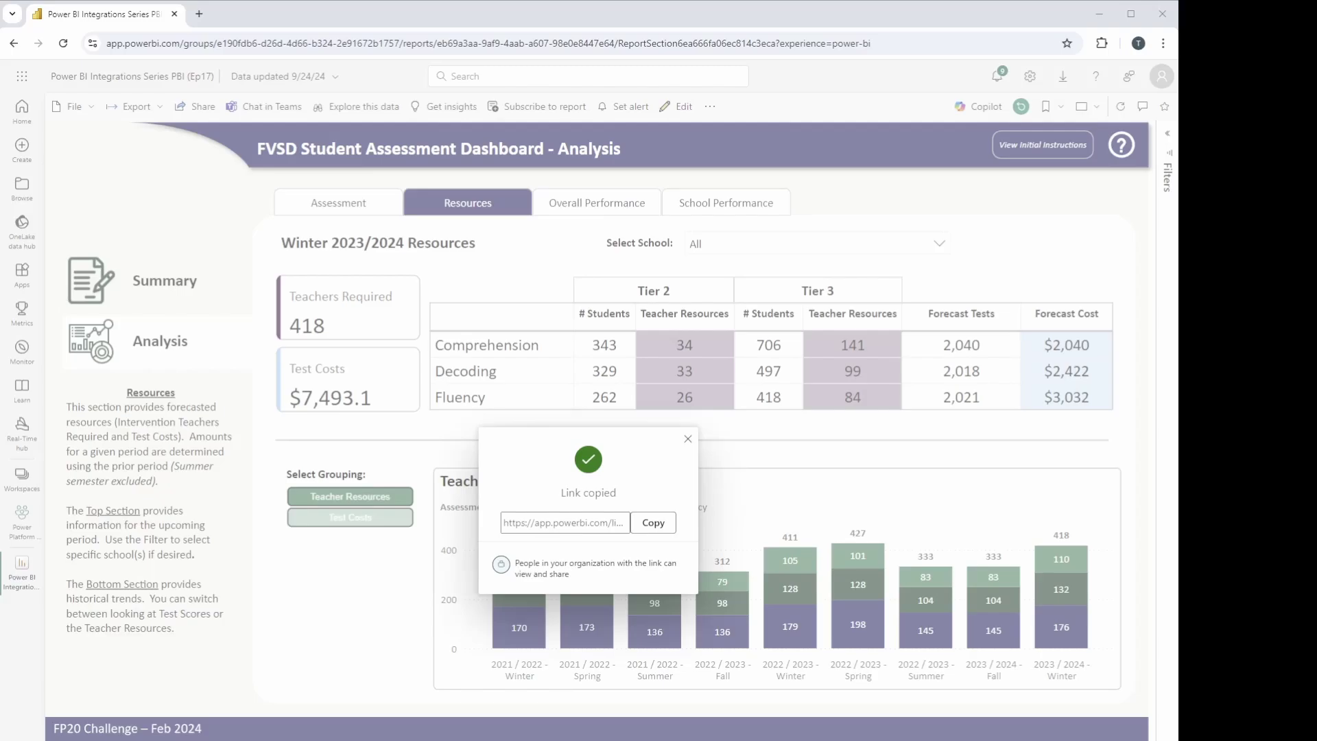
Dismiss the old confirmation and copy a link to only the Teacher Resources Over Time chart.
click(688, 439)
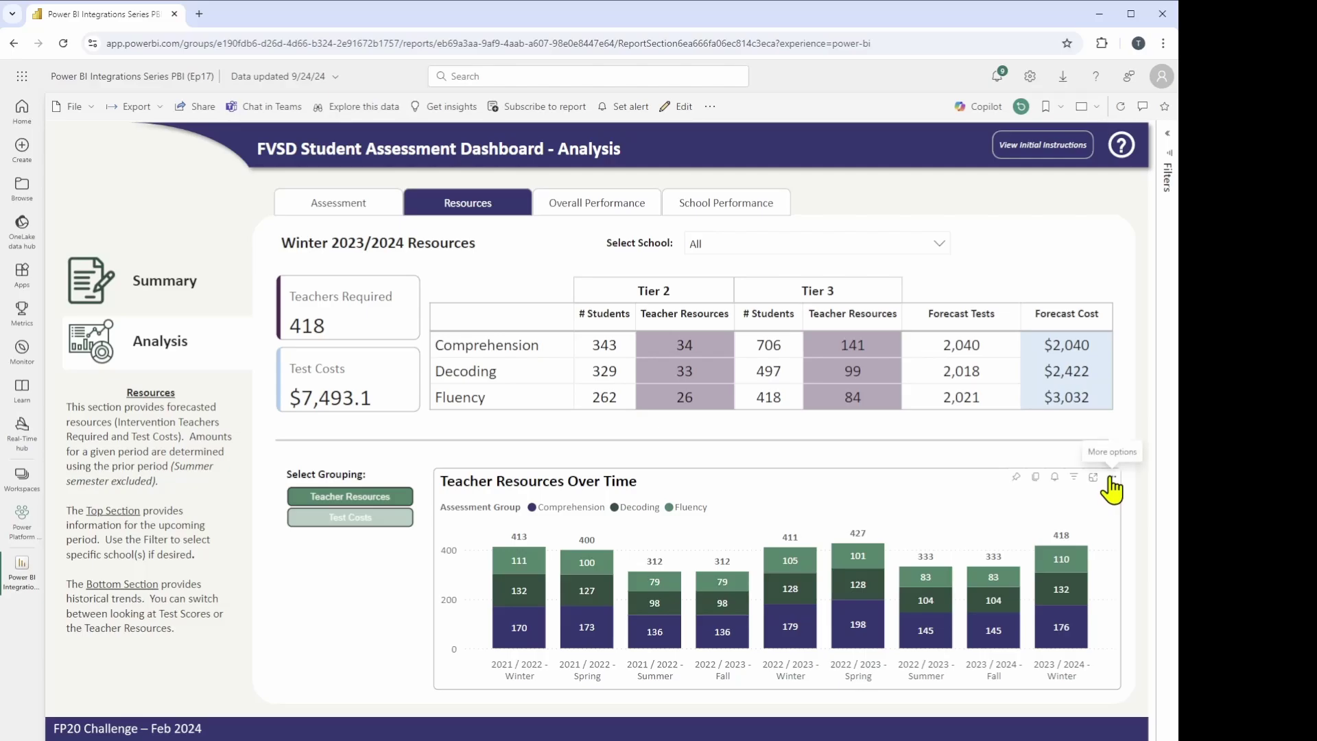
click(1113, 478)
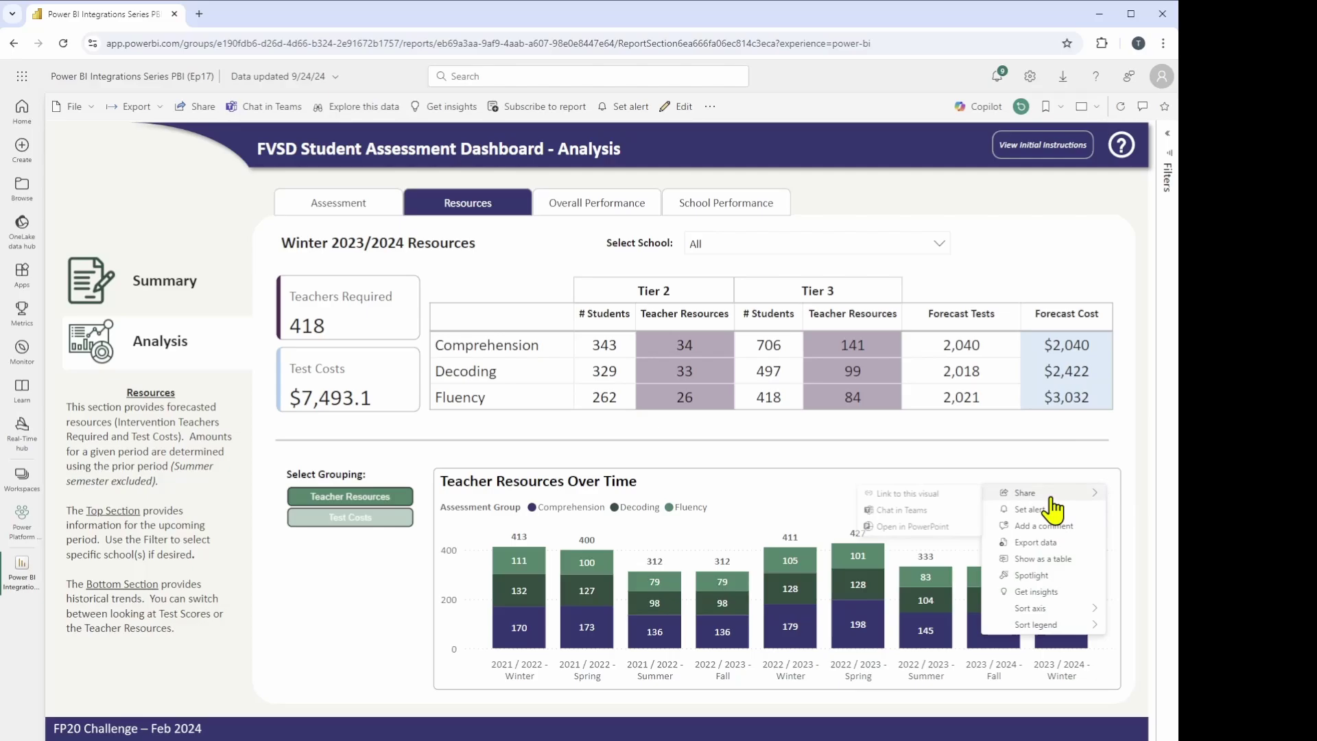
mouse_move(1049, 495)
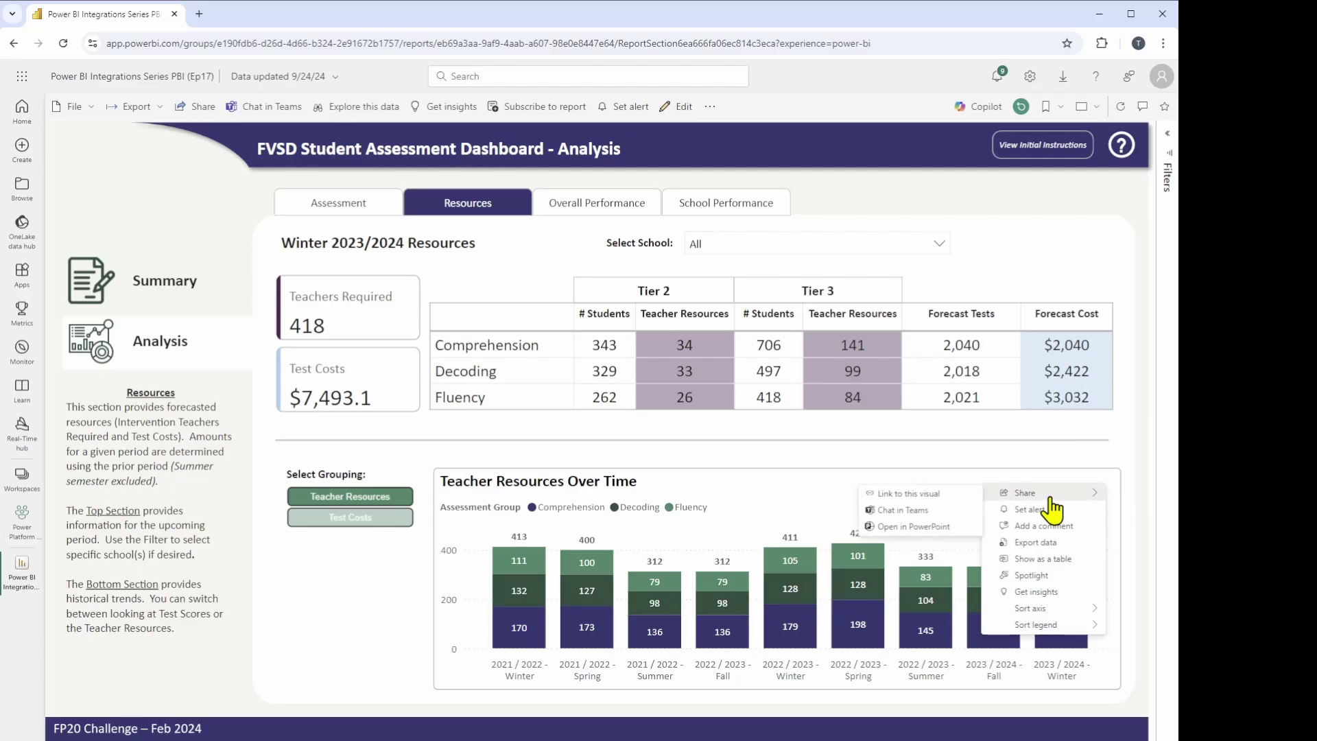
click(915, 494)
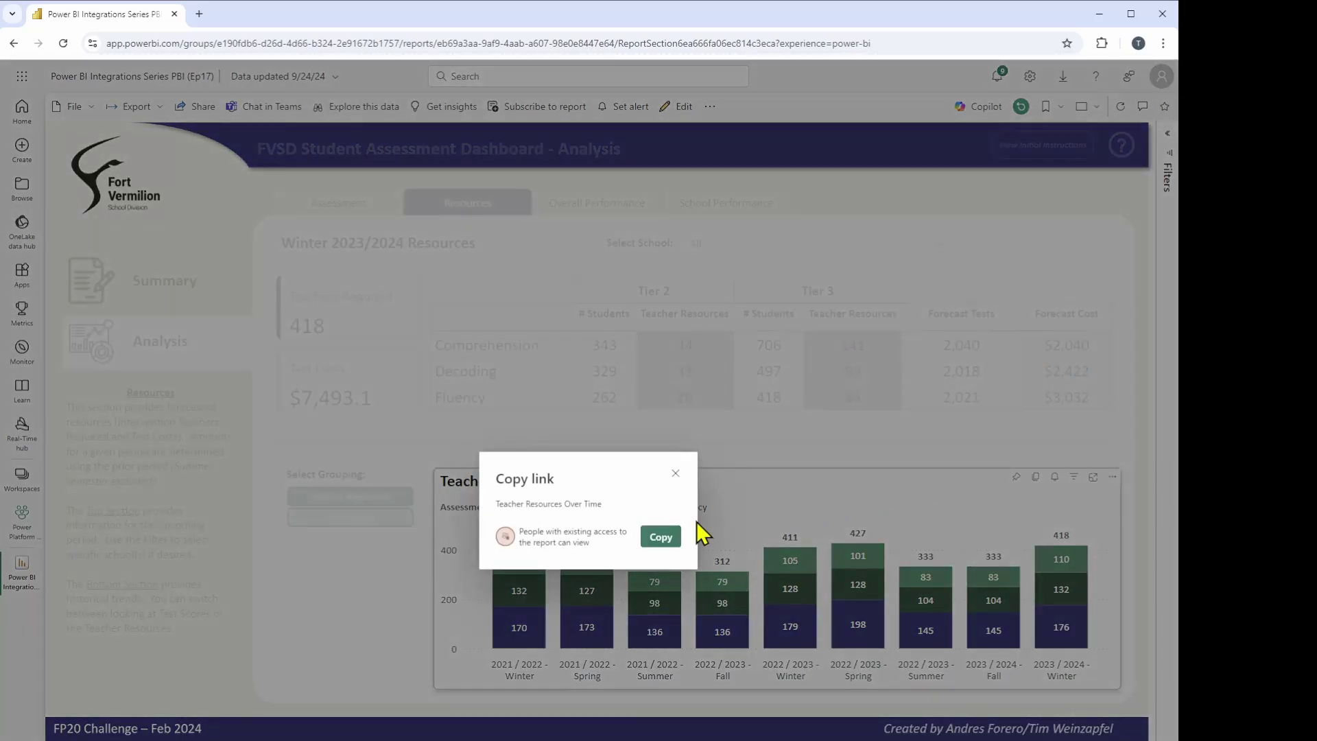
click(655, 540)
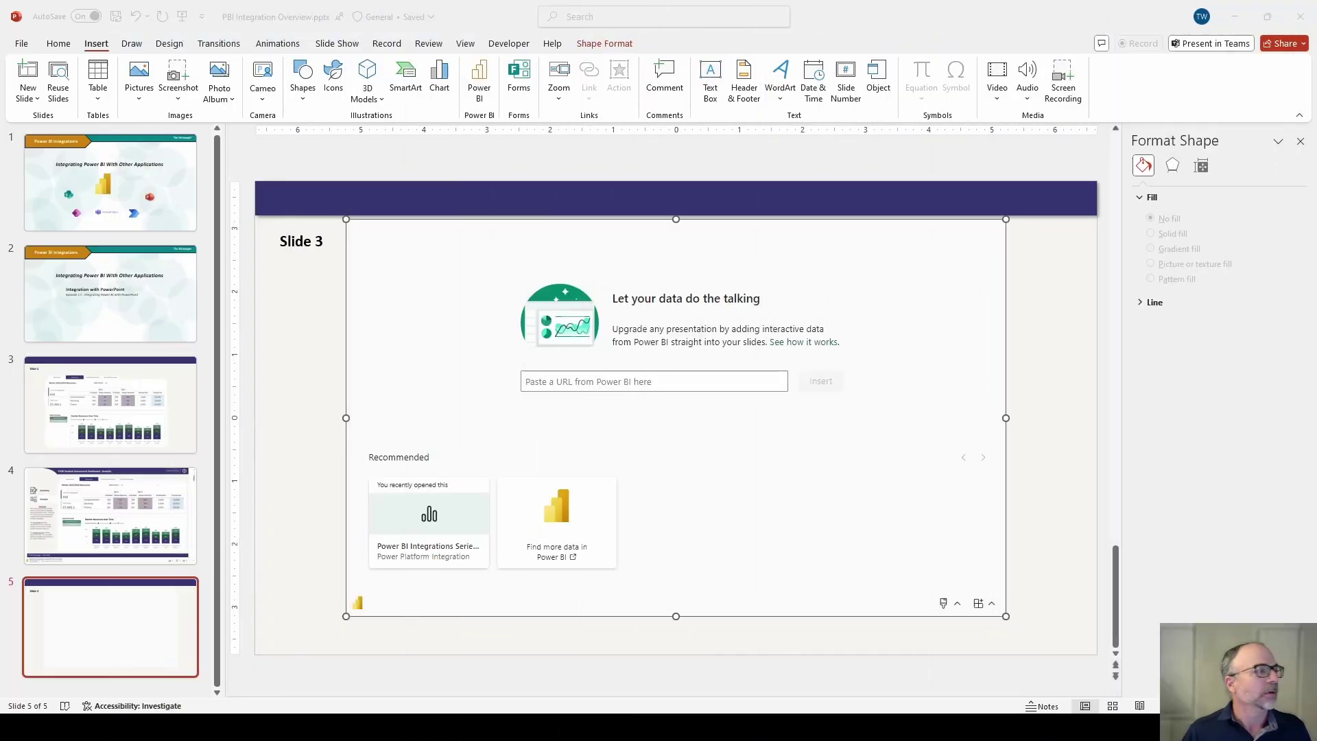
Paste the chart link into slide 5's add-in and insert the Teacher Resources Over Time visual.
click(906, 293)
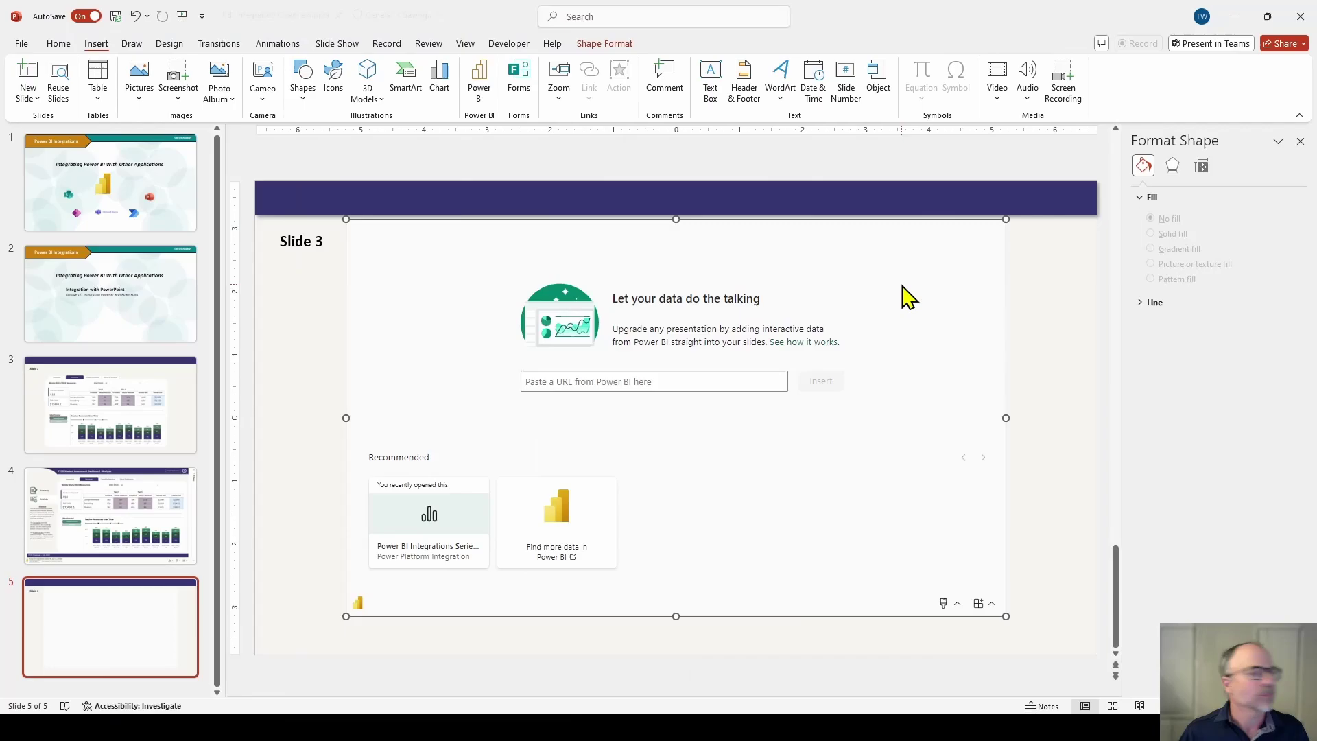
click(645, 382)
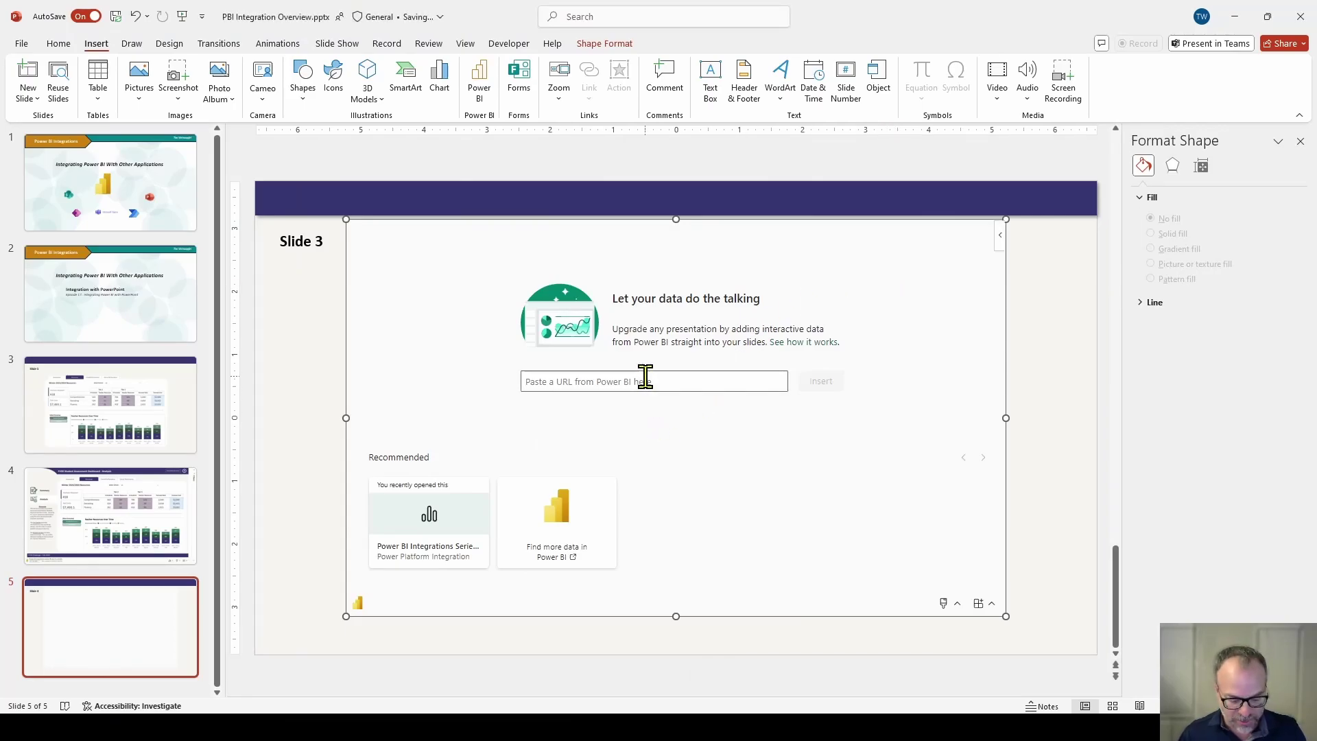
key(ctrl+v)
click(822, 381)
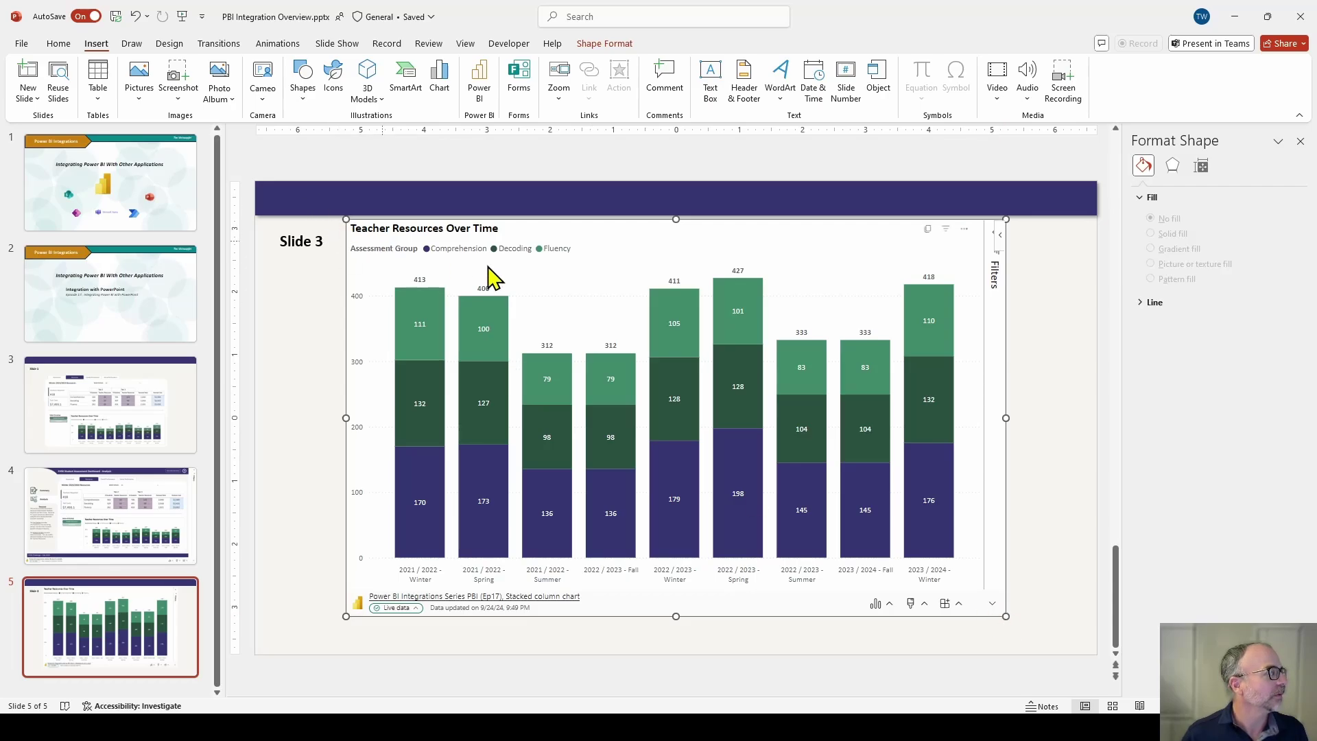
Move and shrink the slide 5 chart toward the lower right, then switch to slide 4.
drag(463, 219, 487, 240)
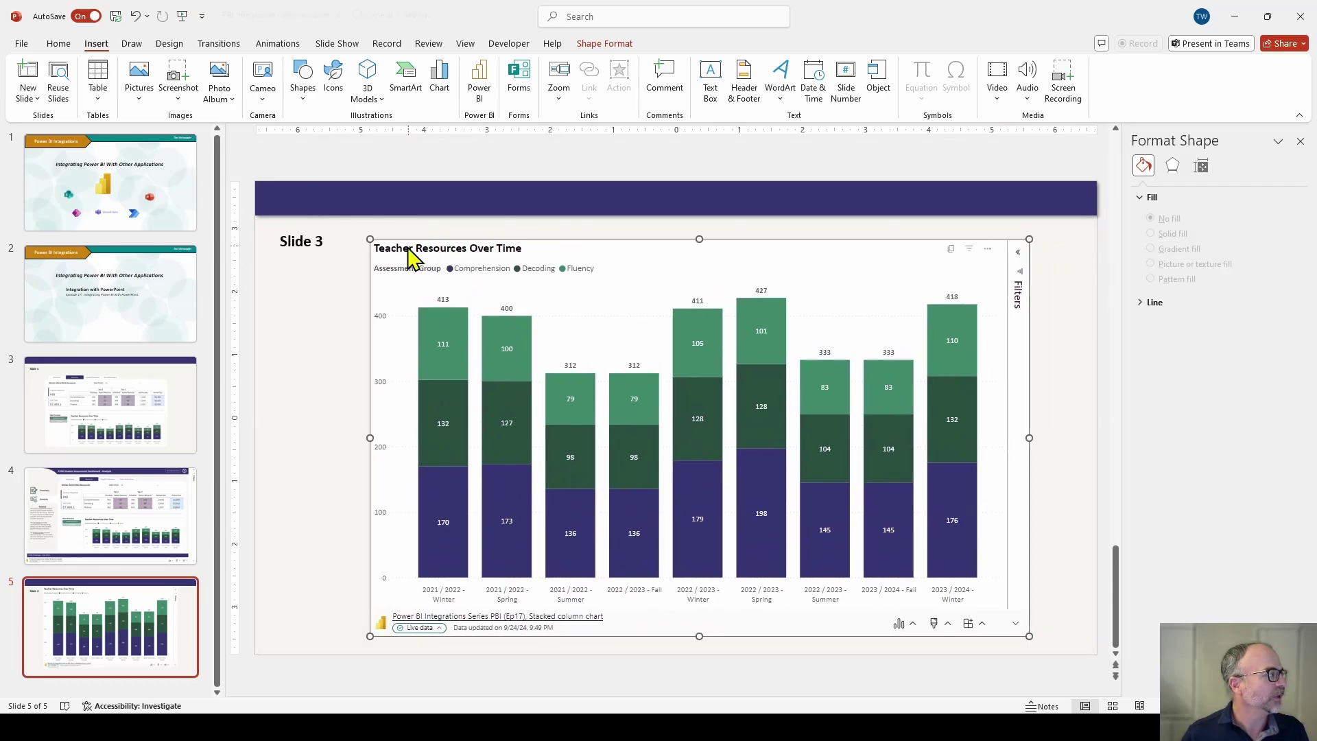
drag(371, 239, 480, 311)
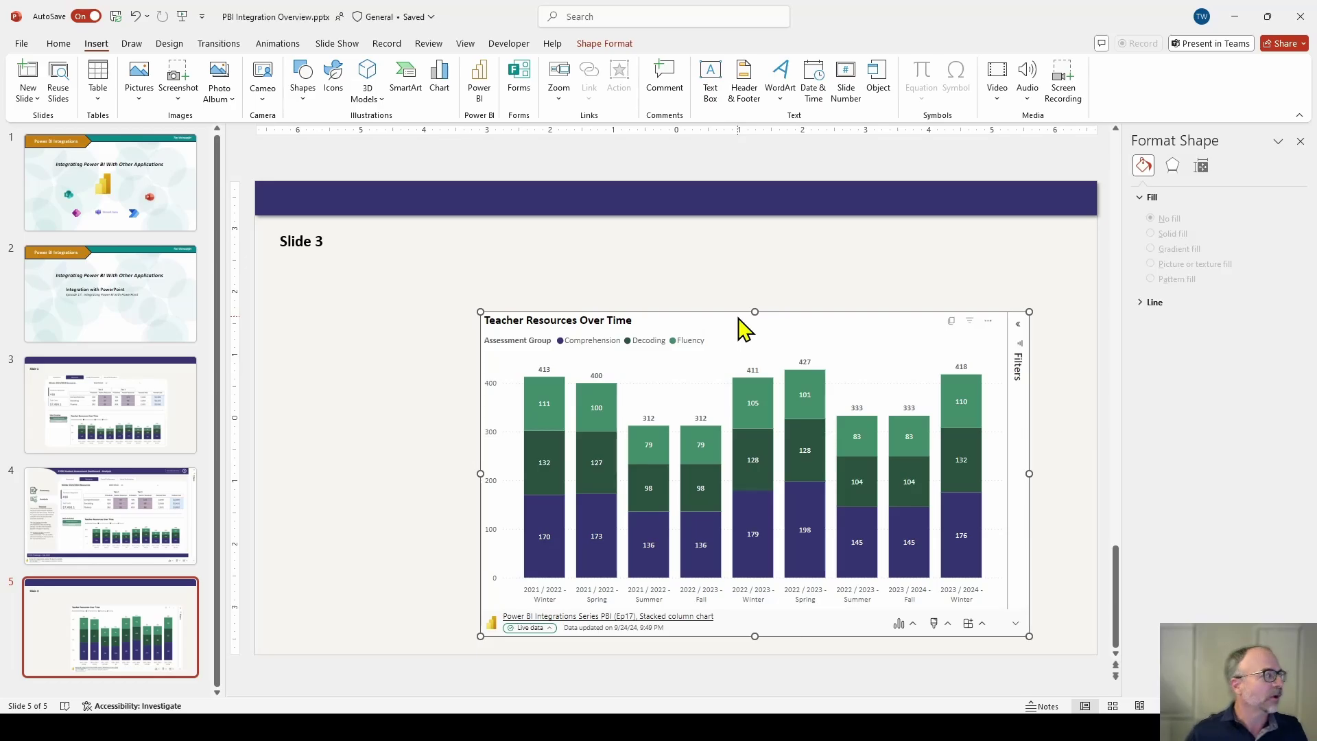
click(146, 532)
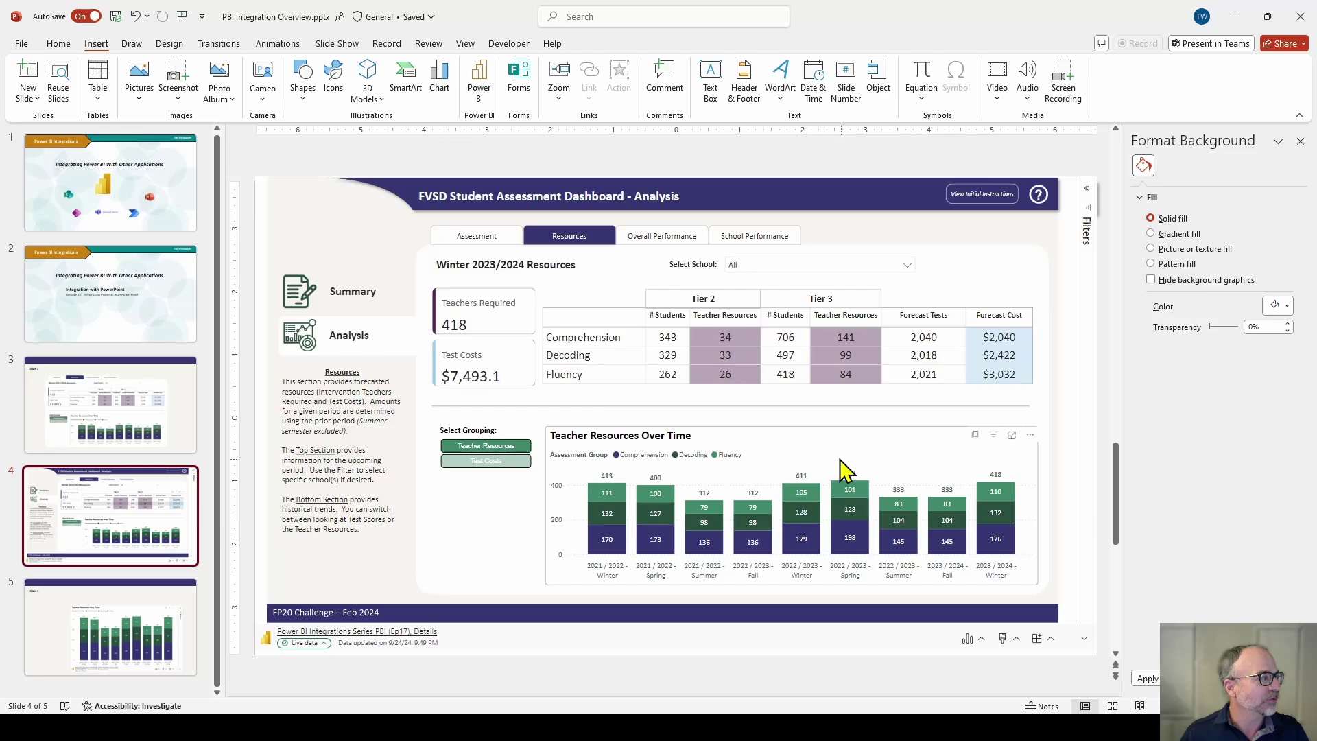
Cross-filter slide 4's report by the Decoding row, clear it, and return to slide 5.
click(713, 353)
click(714, 352)
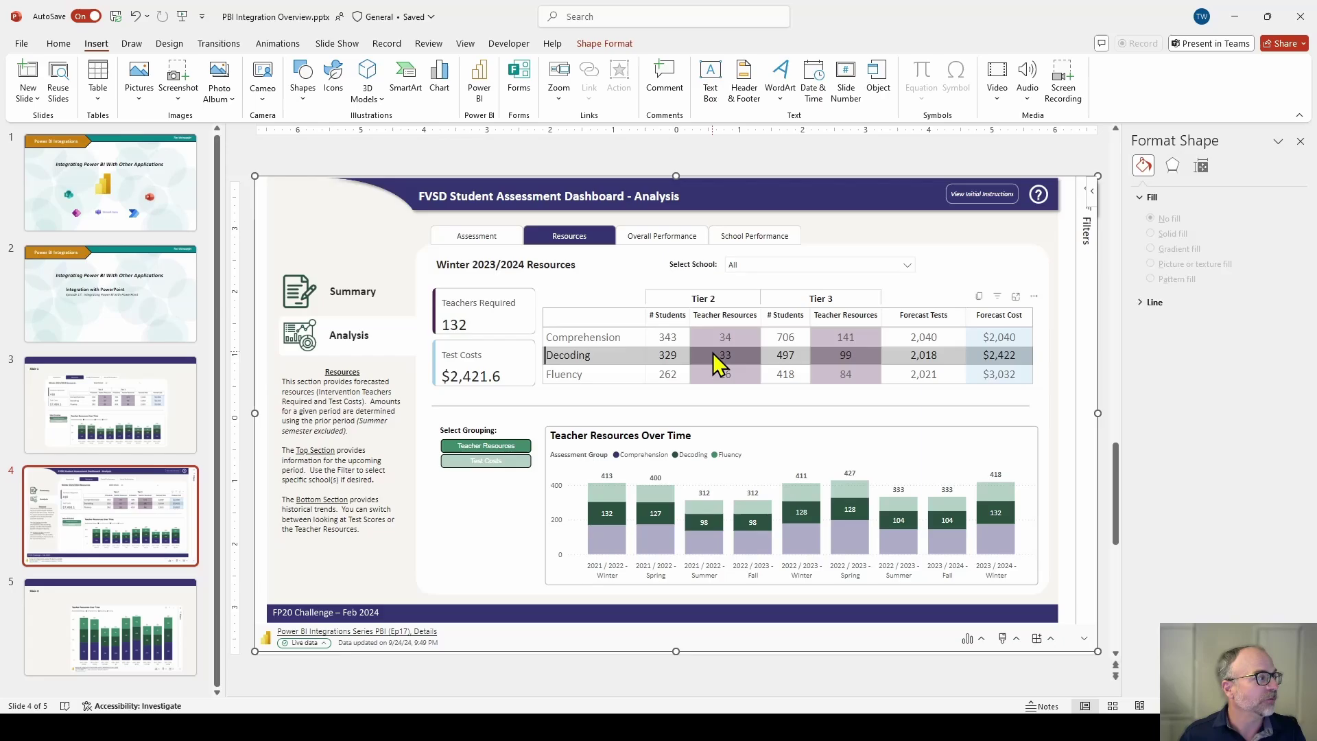
click(713, 353)
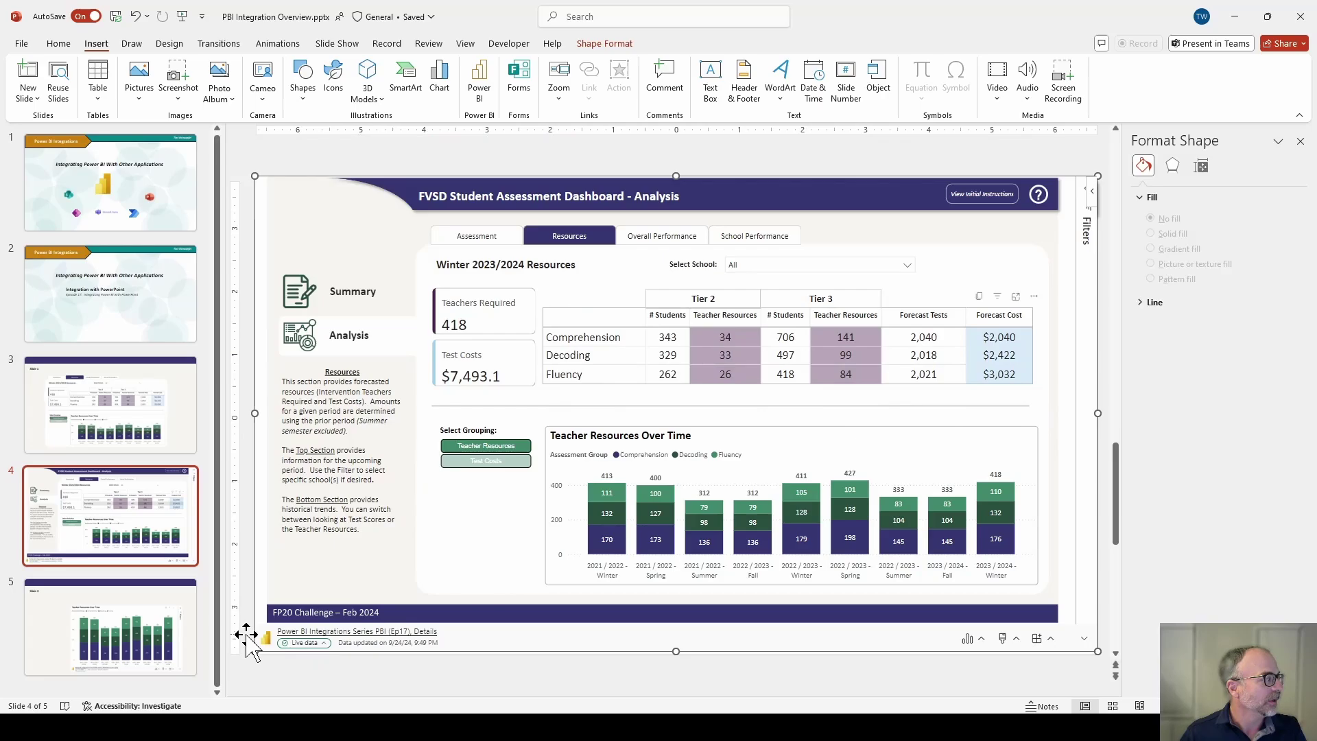
click(68, 656)
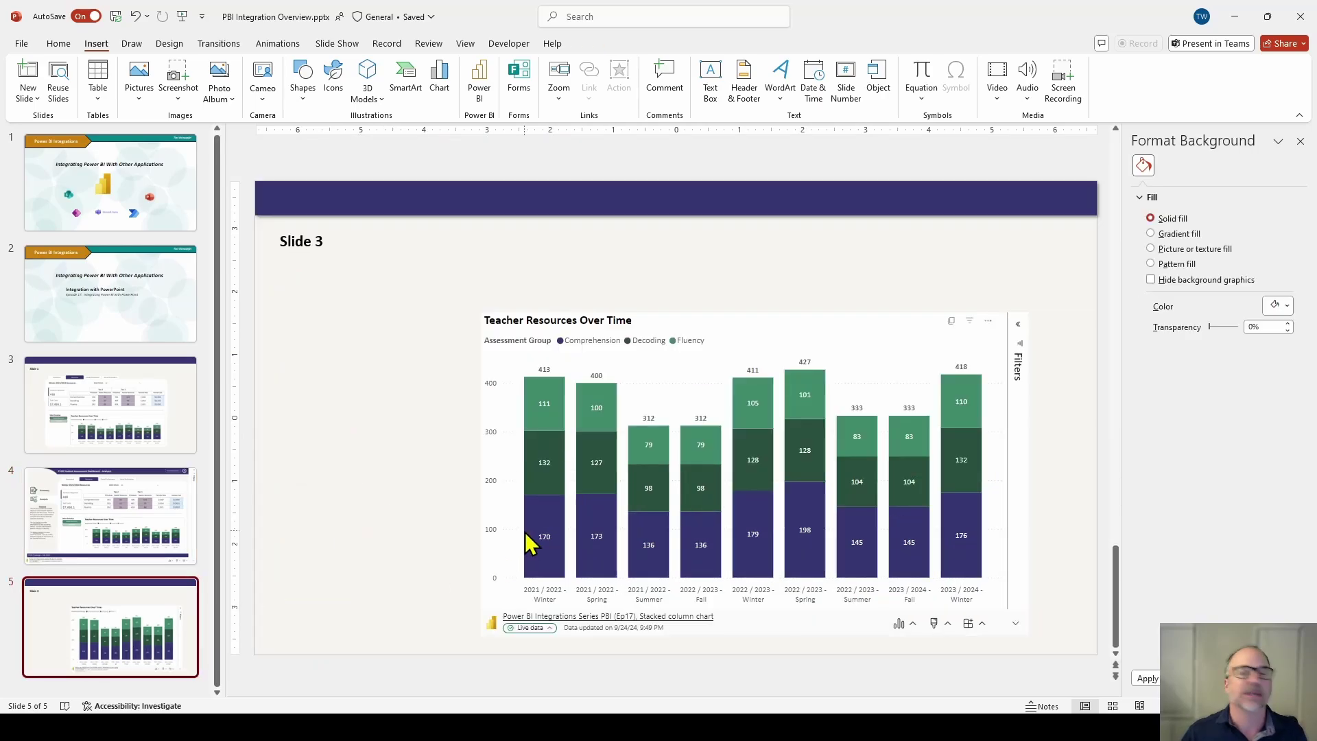
mouse_move(530, 544)
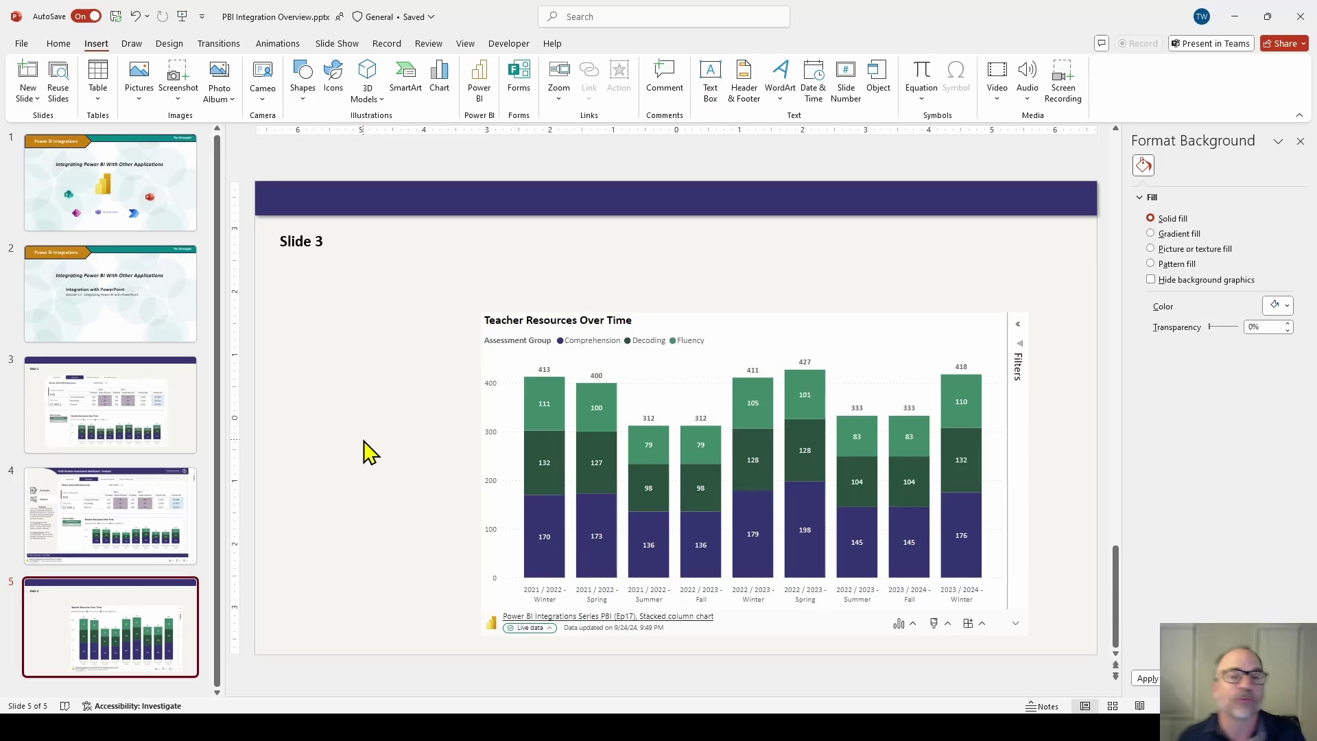
Present slide 4 full screen and expand then collapse the live report's Filters pane.
click(128, 508)
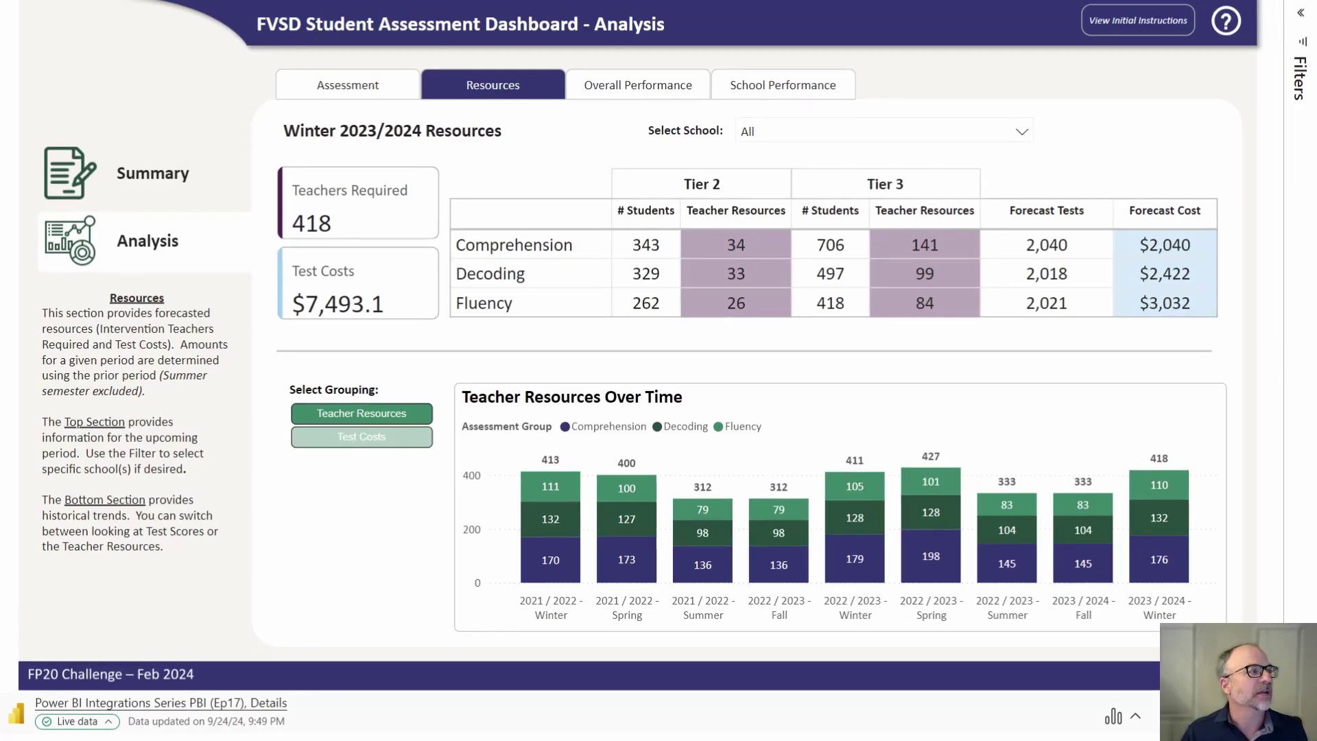
click(1300, 15)
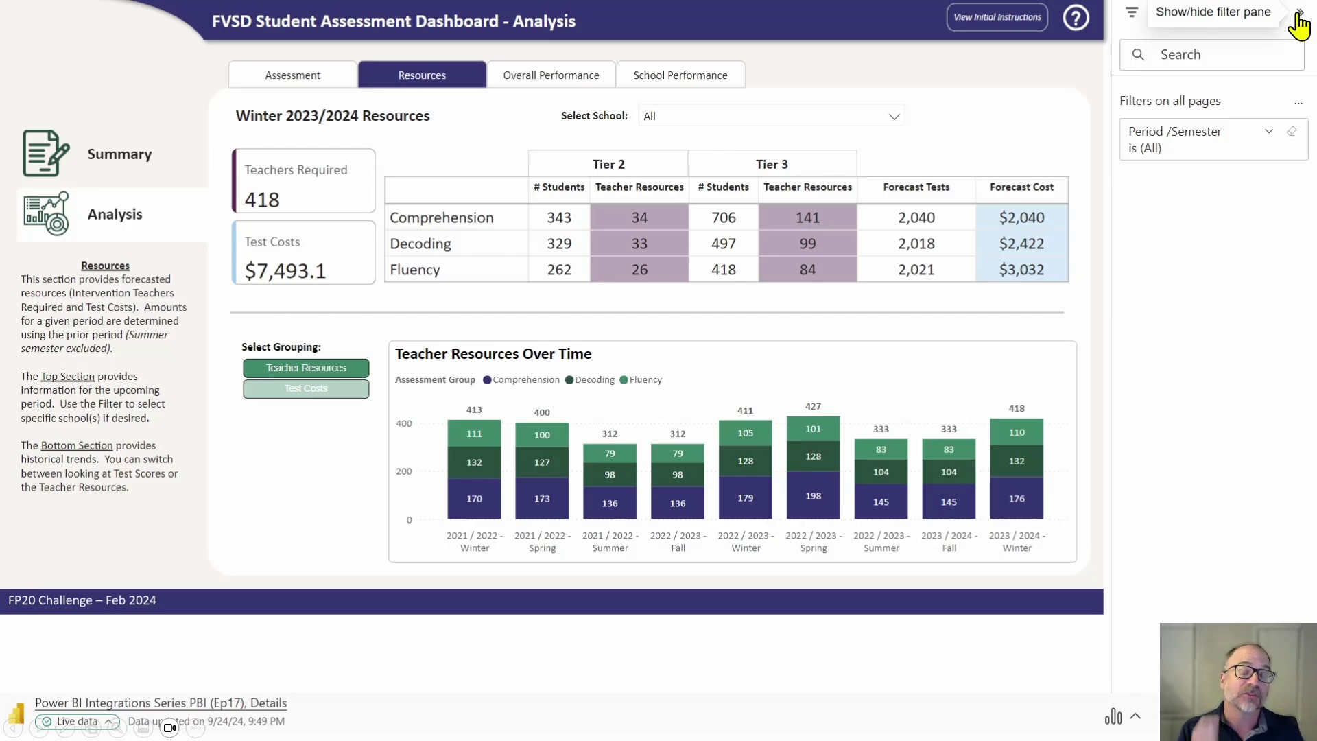
click(1297, 15)
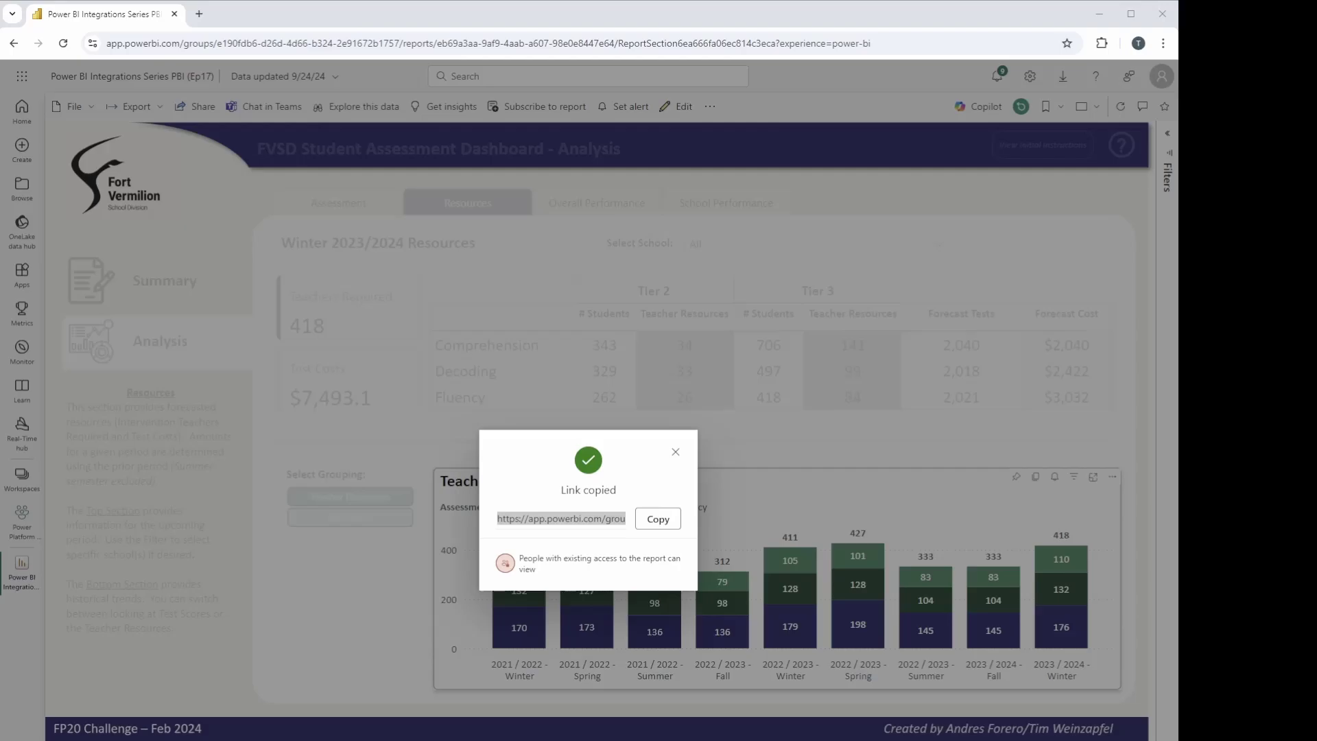
Dismiss the Link copied notice, then hide the report's Filters pane from readers and save.
click(676, 451)
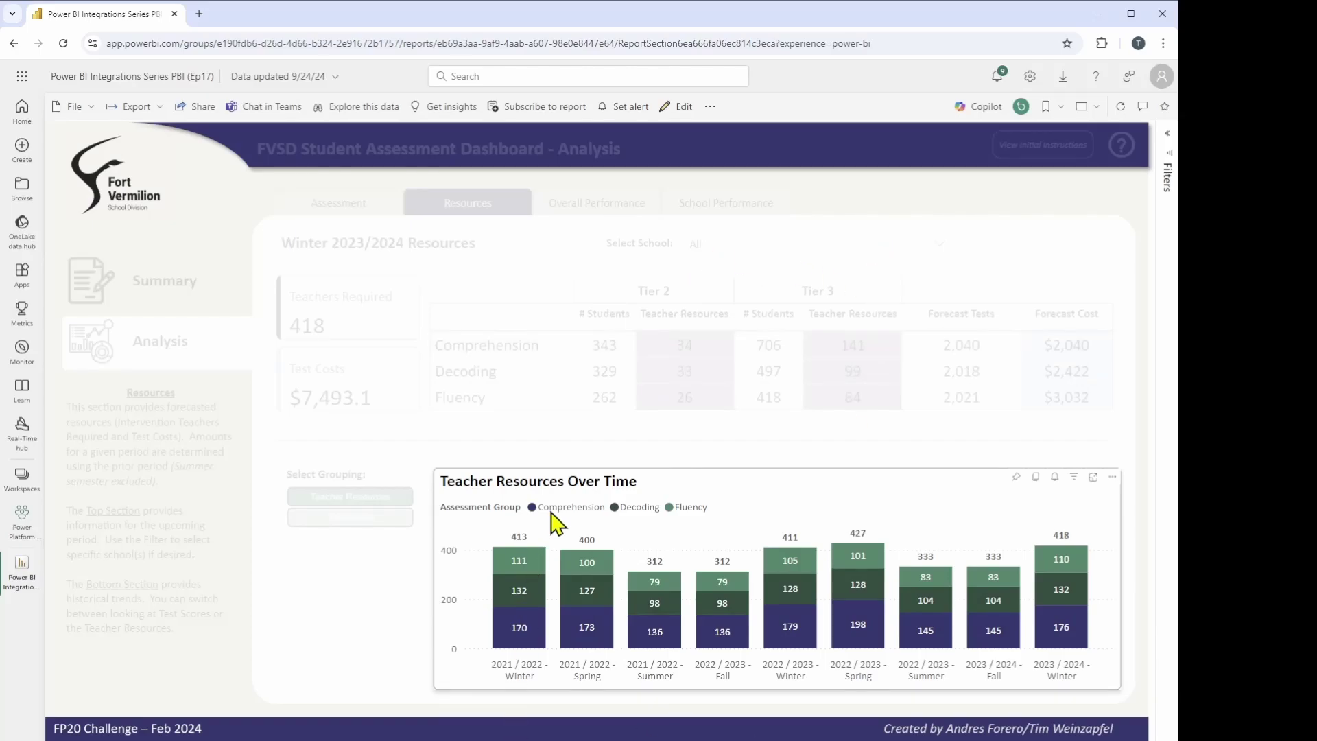
click(578, 563)
click(576, 561)
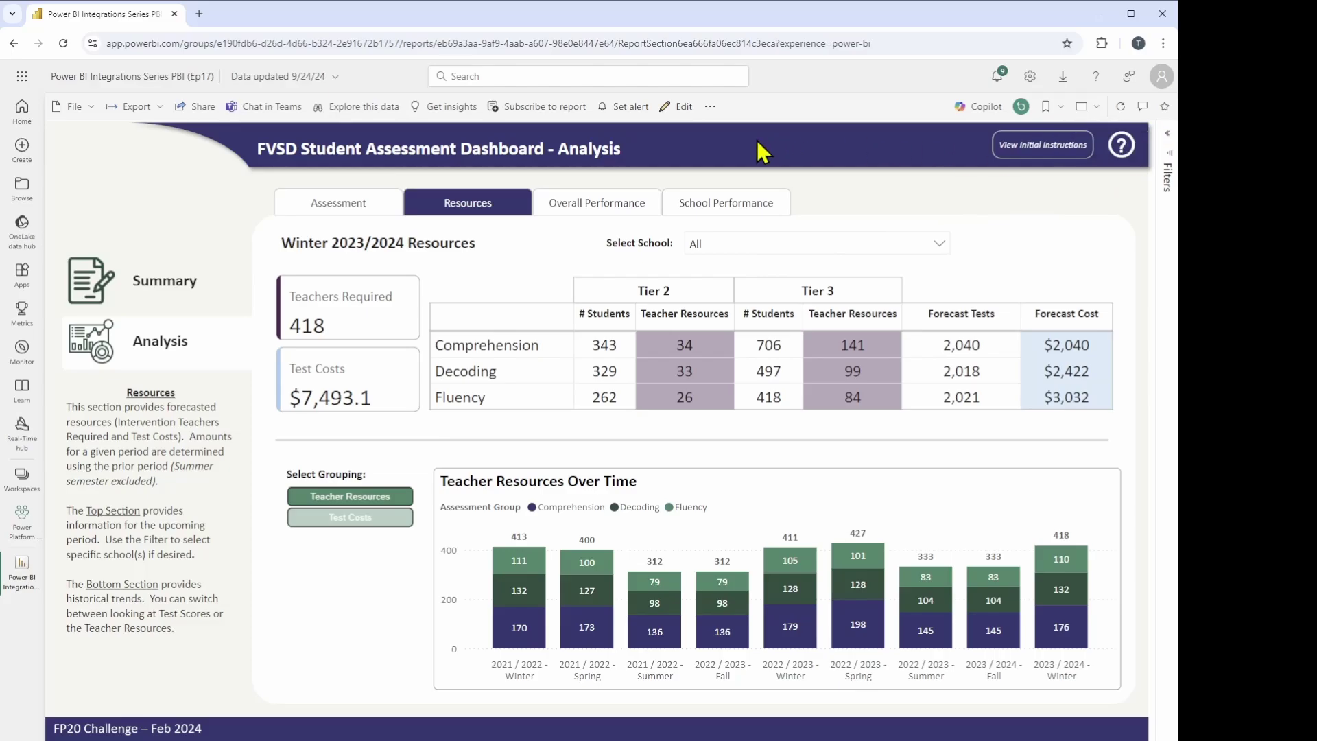
click(673, 109)
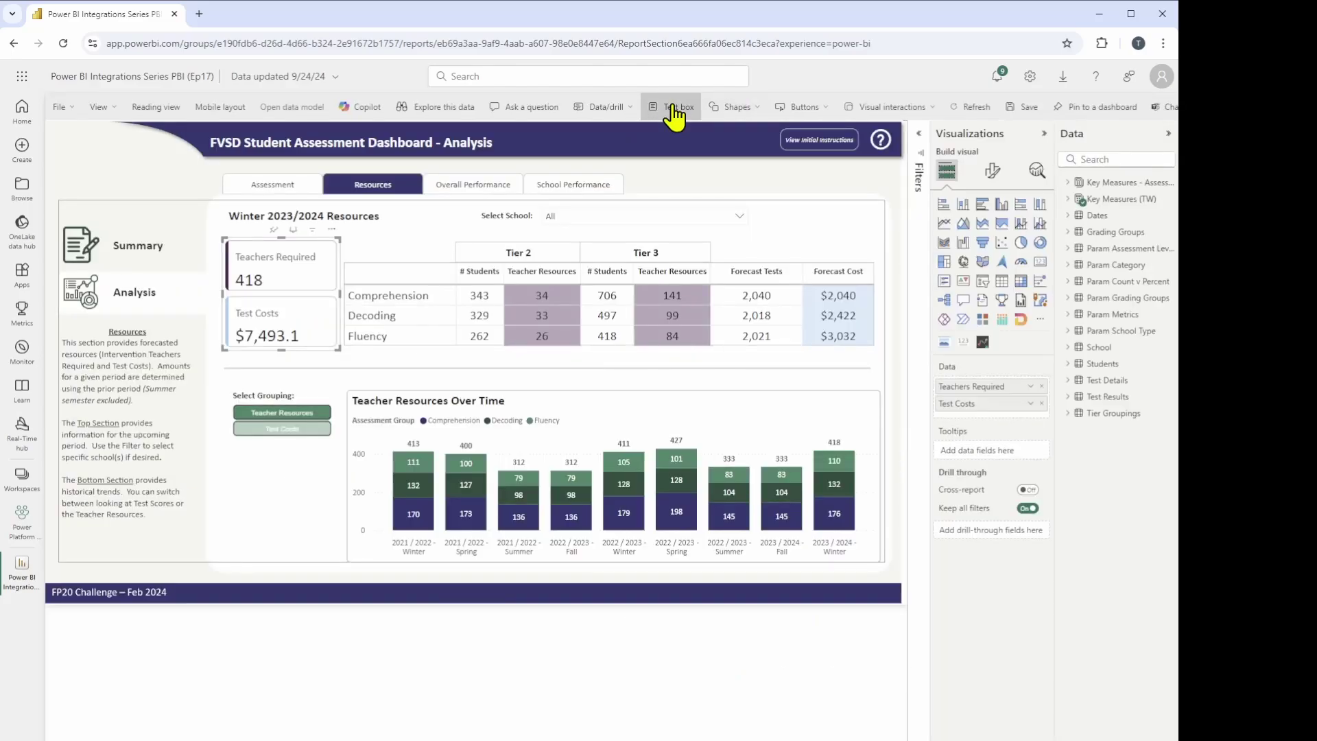
click(921, 144)
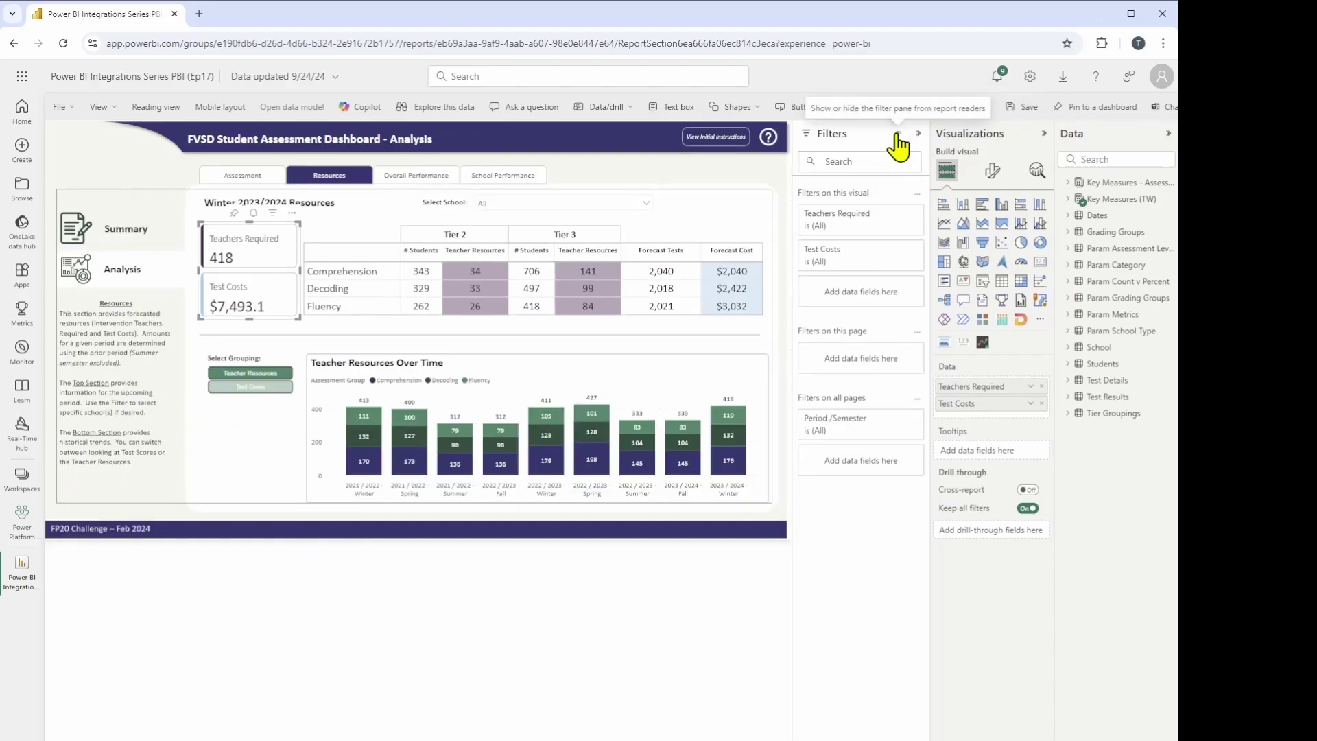
click(897, 134)
click(1021, 108)
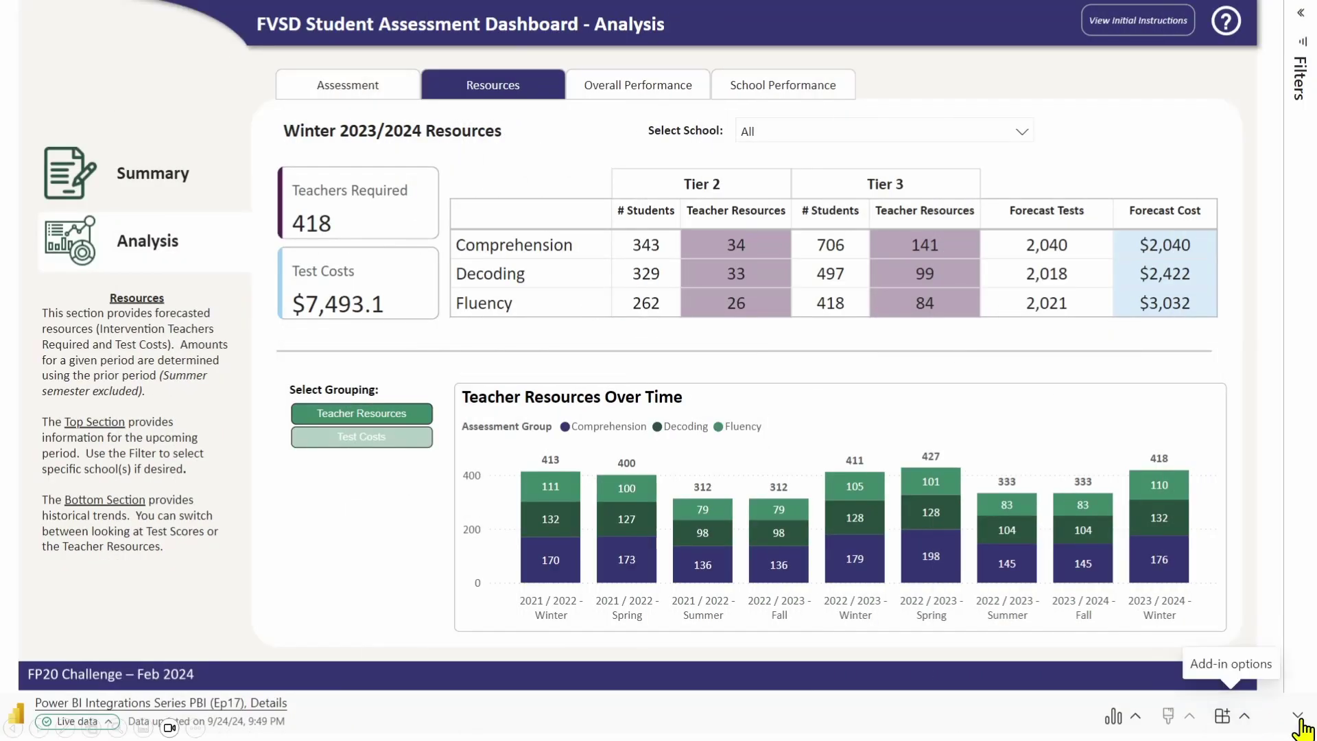
Collapse the Power BI add-in toolbar on slide 4 and leave the slide show with Esc.
click(1299, 724)
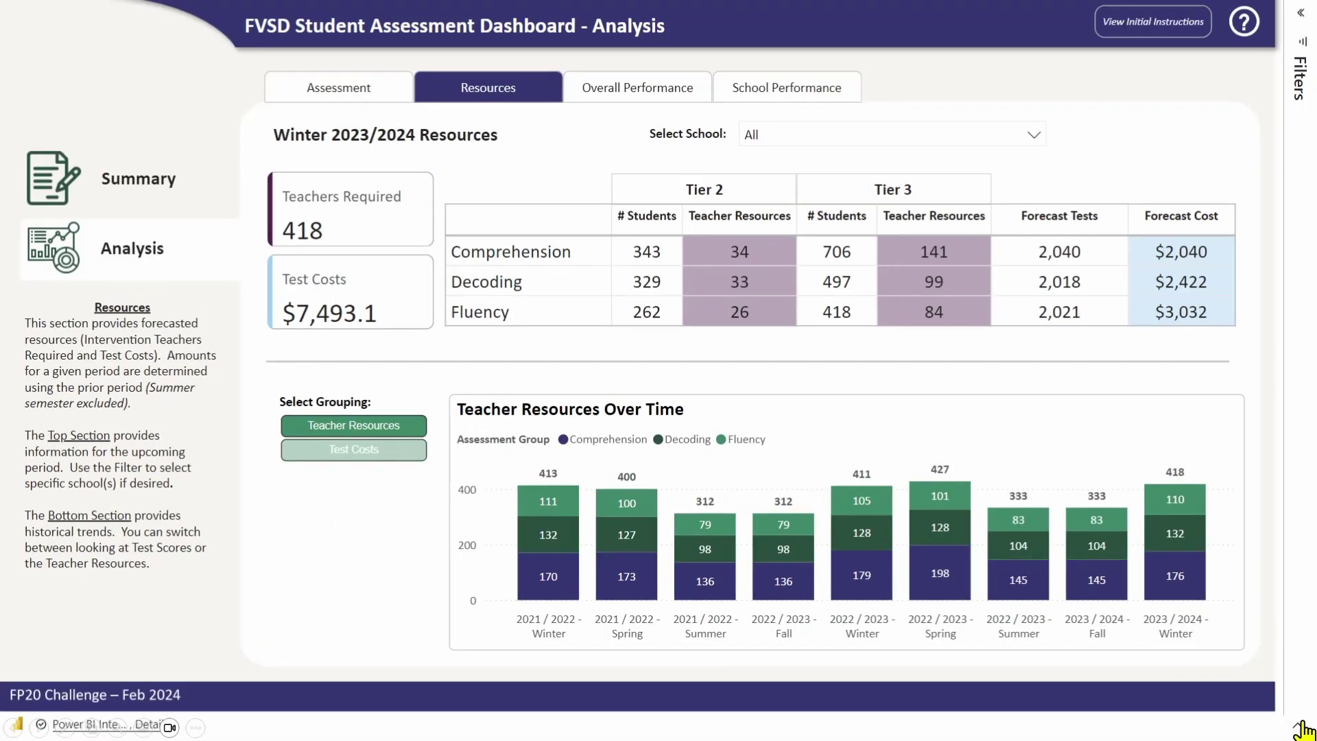
click(1300, 728)
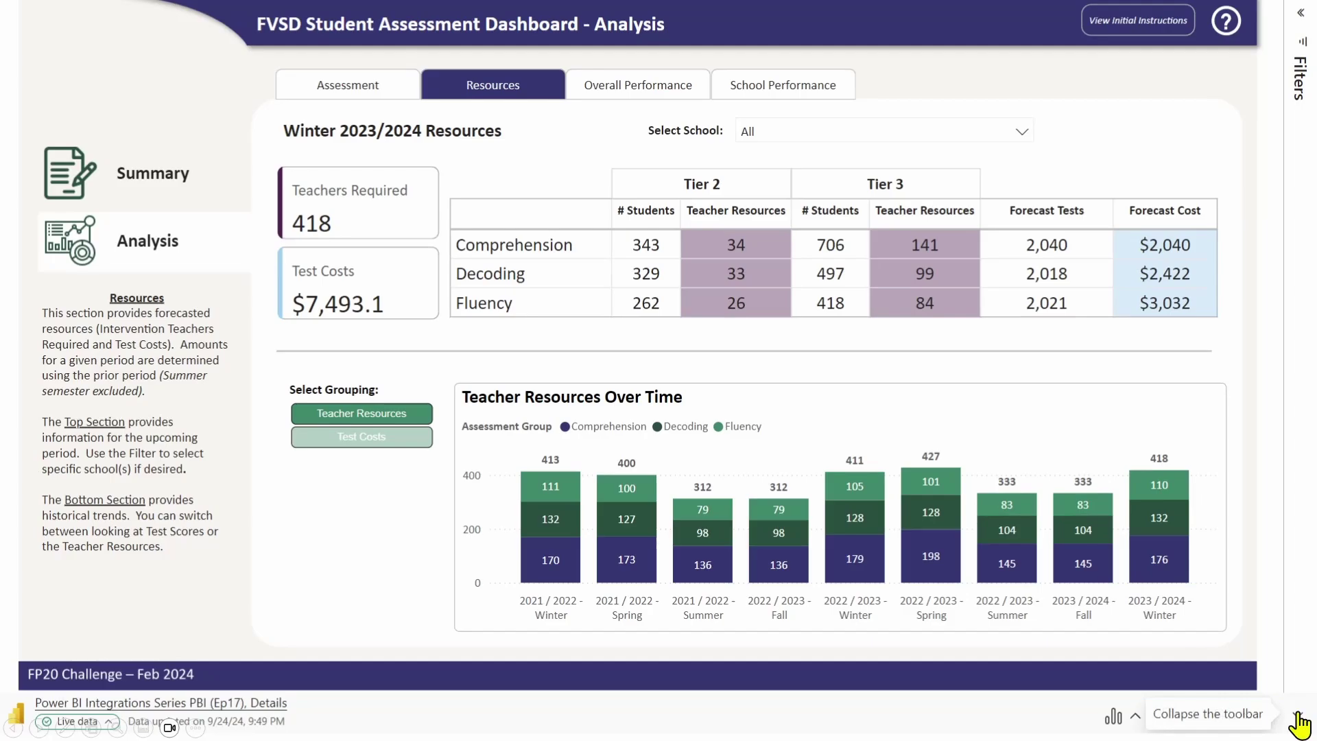
click(1299, 724)
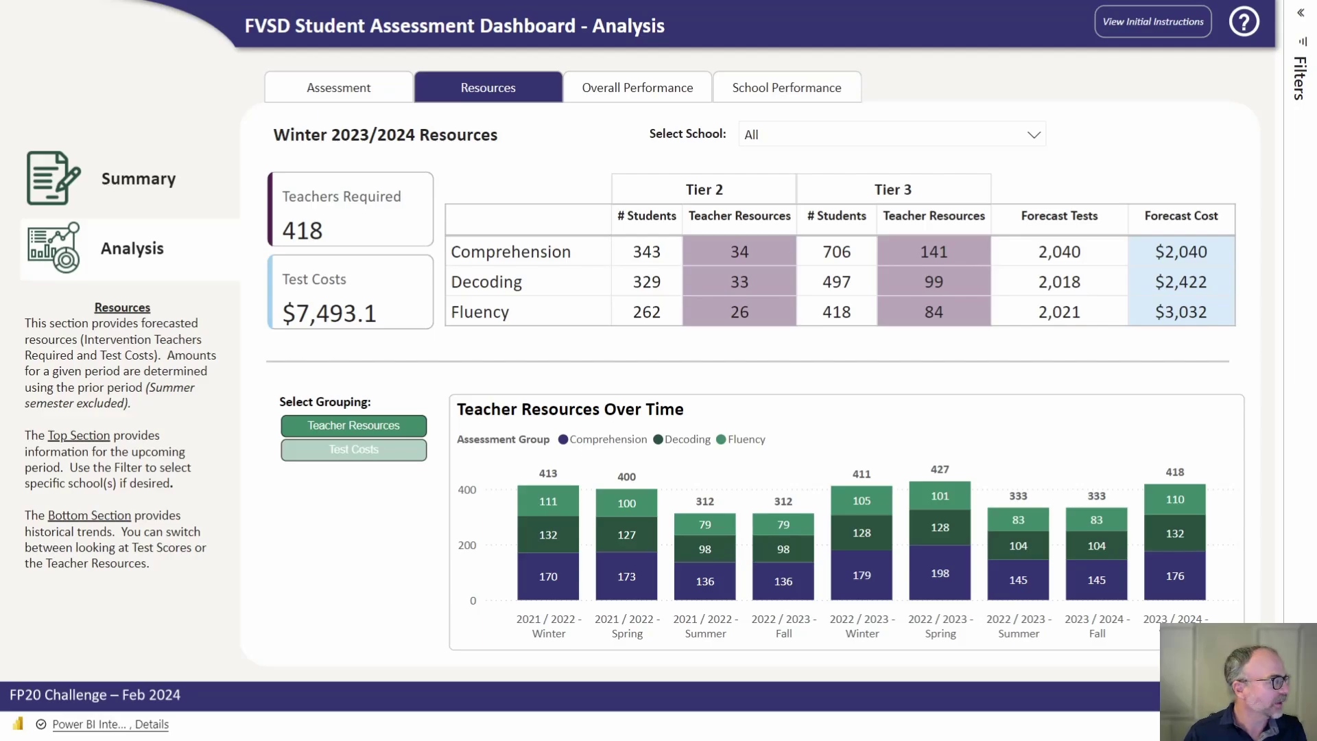
key(Escape)
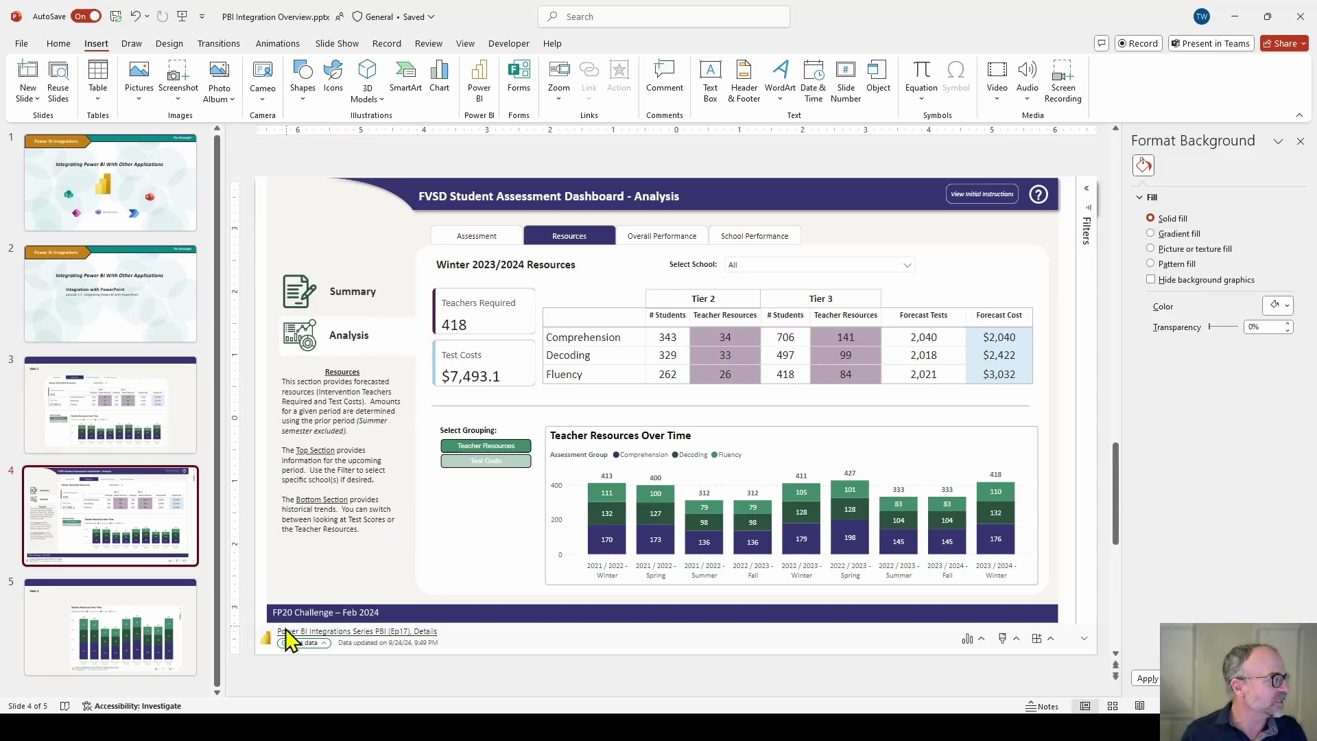
click(325, 644)
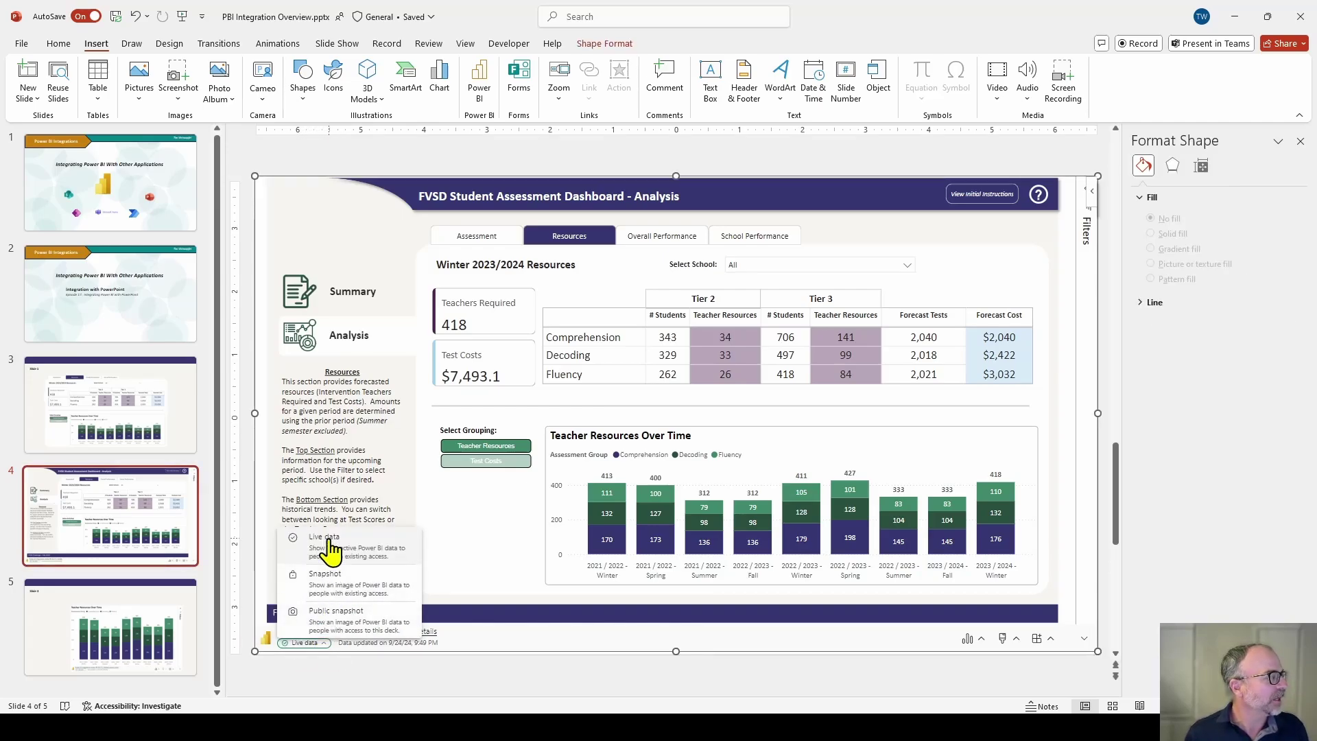
click(319, 588)
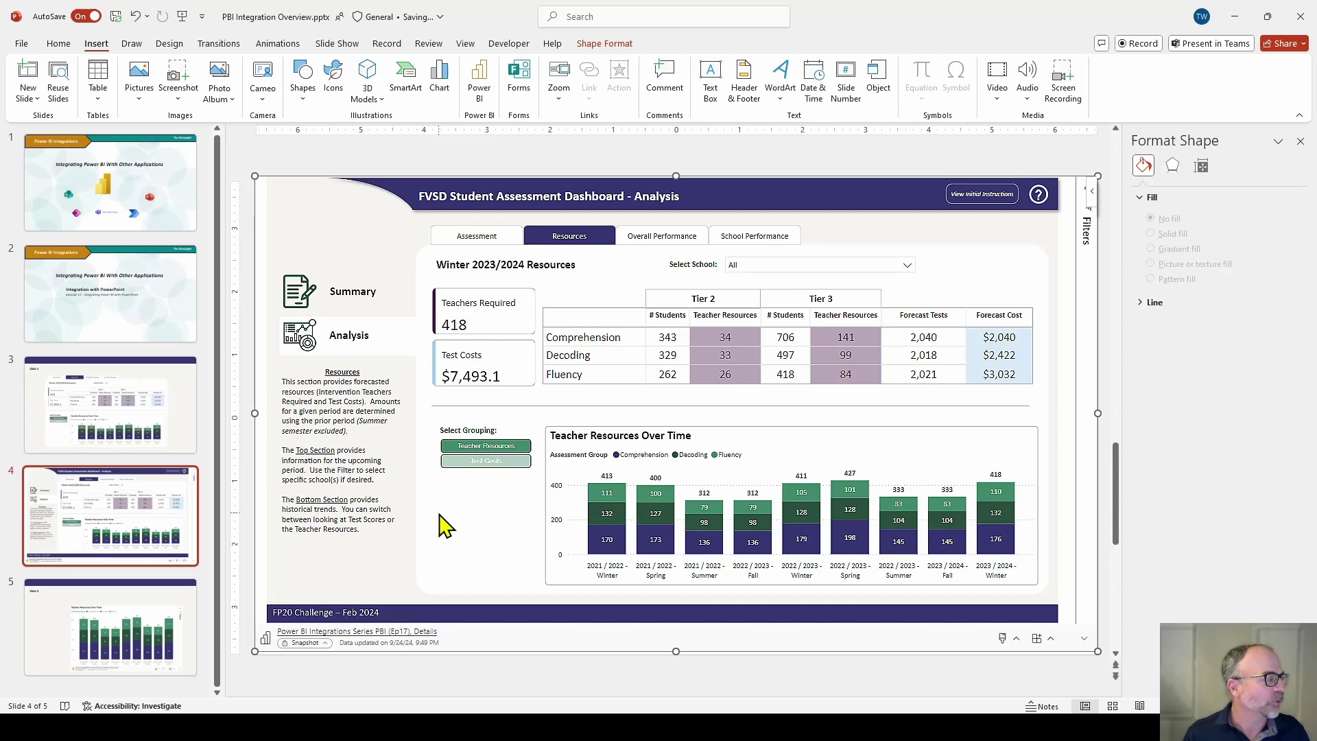
click(302, 643)
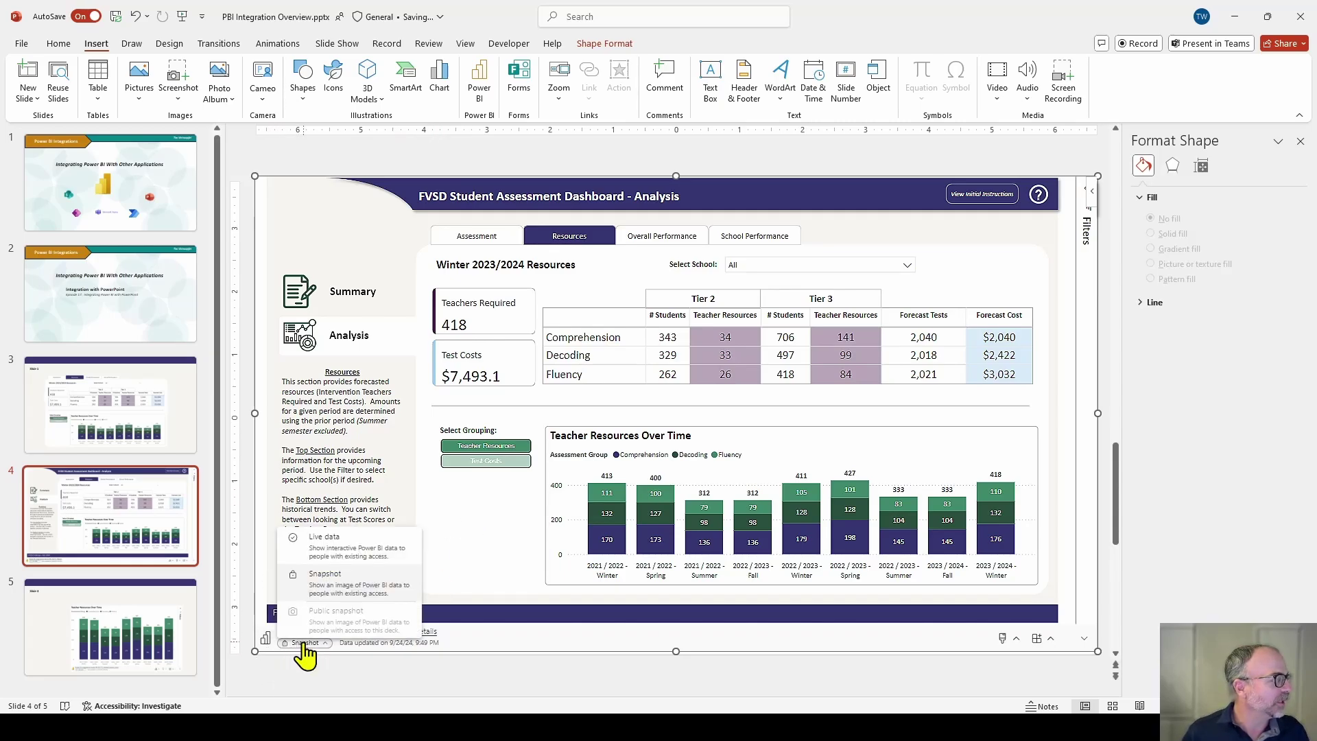
click(324, 542)
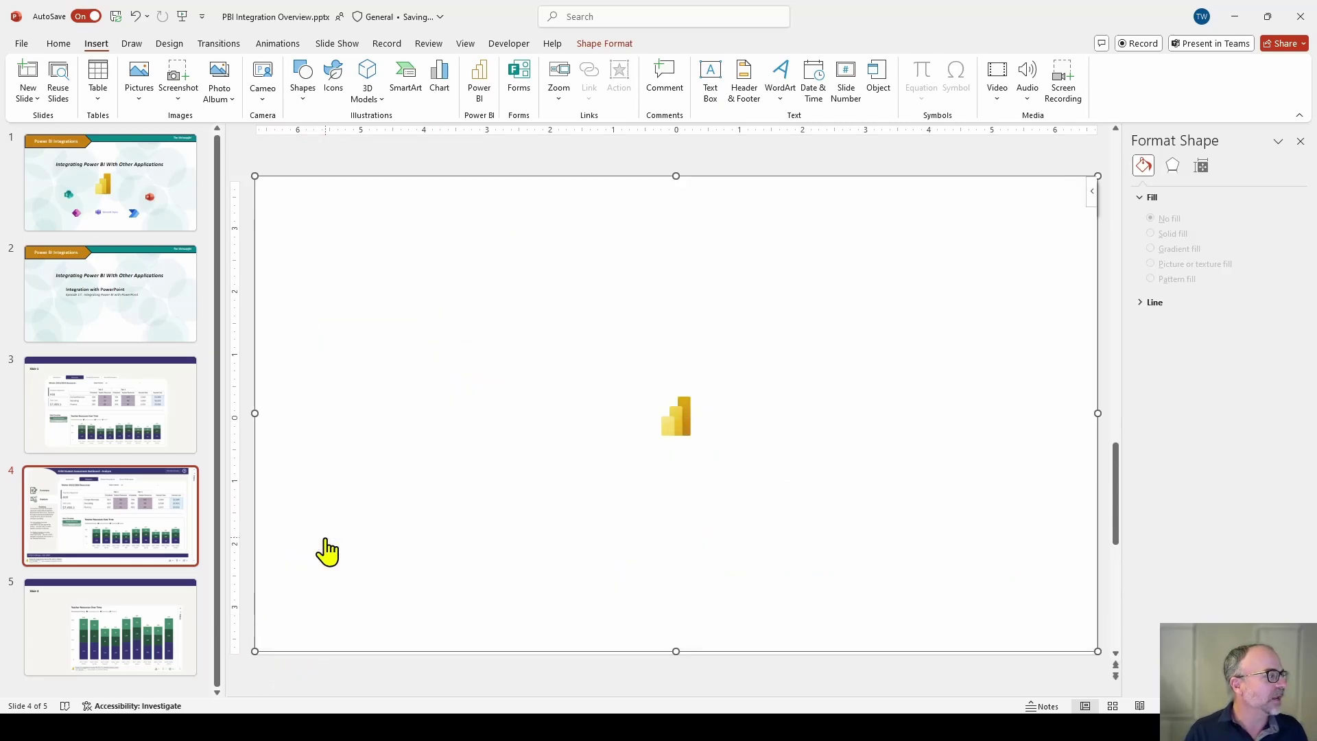